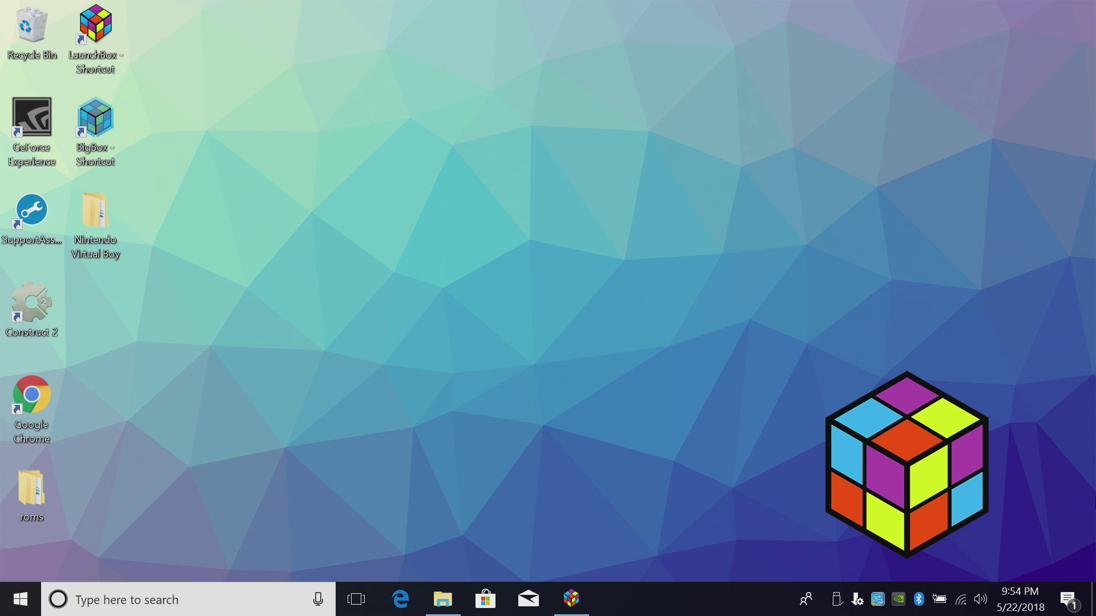
Look through the game archives in the Nintendo Virtual Boy folder on the desktop and close the folder
double_click(90, 238)
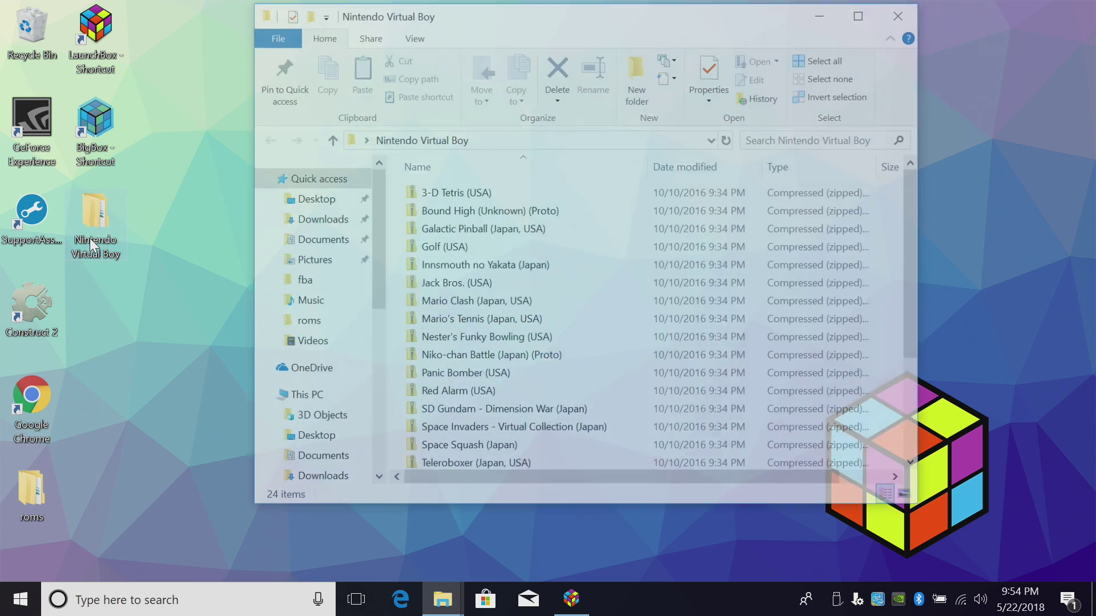
scroll(571, 205, down, 3)
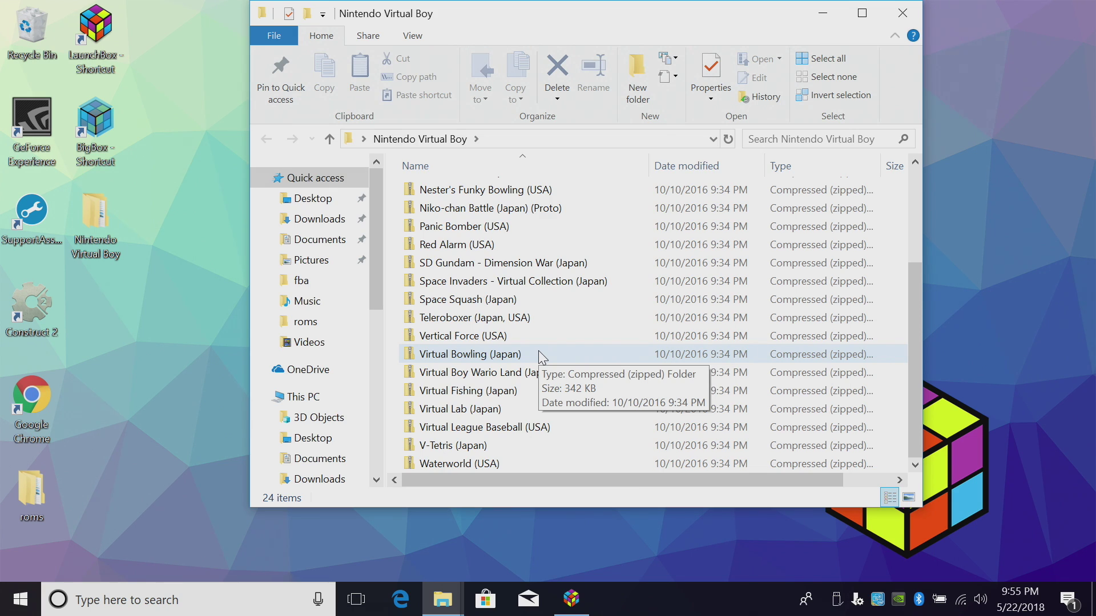
click(893, 12)
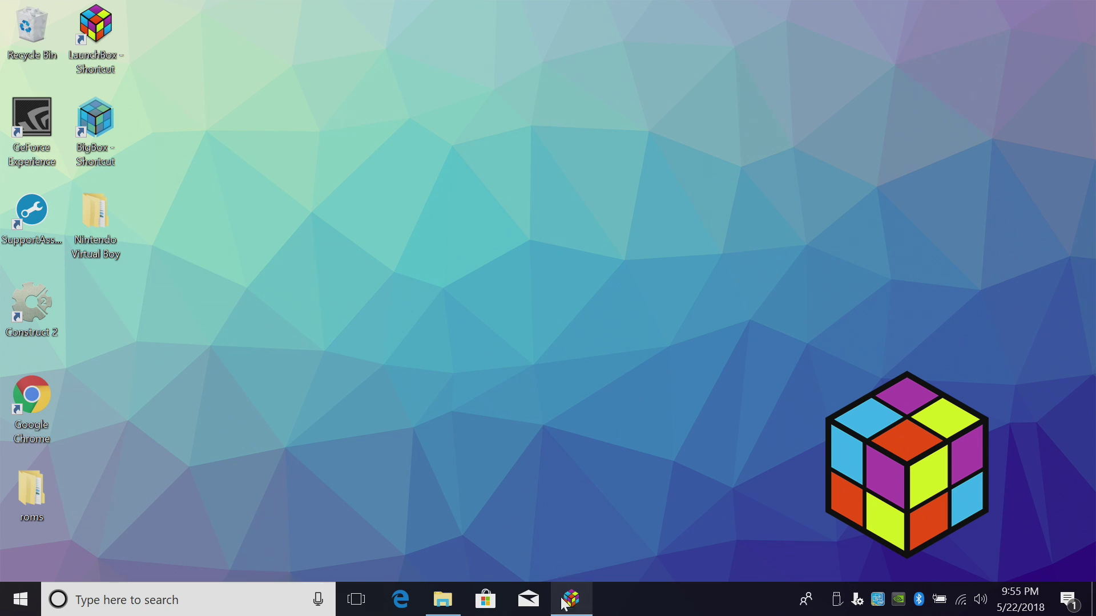
Copy the Nintendo Virtual Boy folder from the desktop into the Games folder of LaunchBox on the 3TB Drive
click(443, 599)
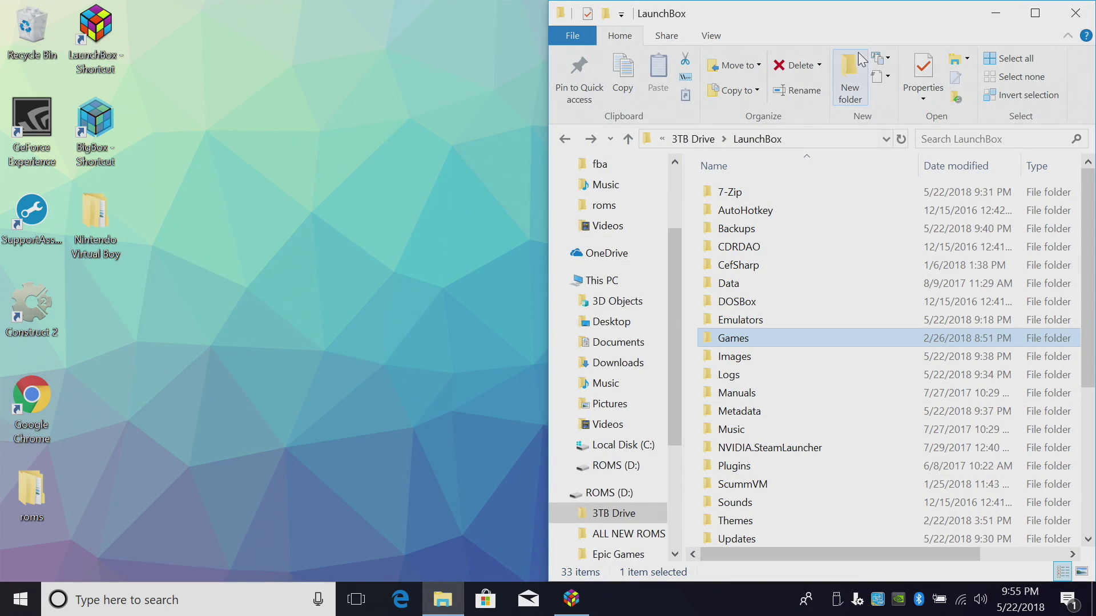
double_click(724, 341)
drag(94, 223, 693, 306)
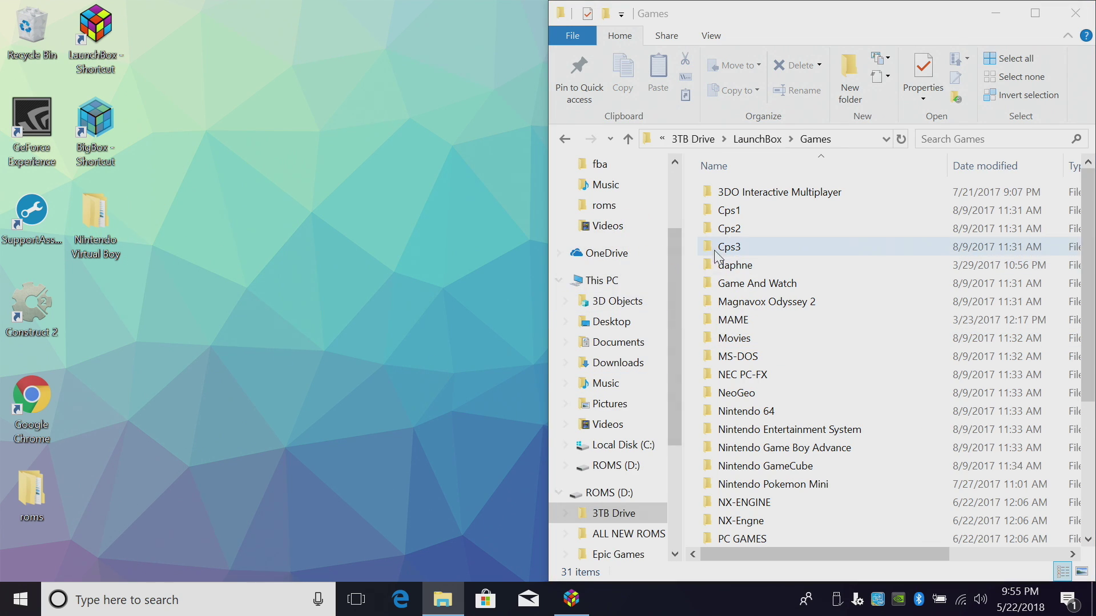
click(1082, 17)
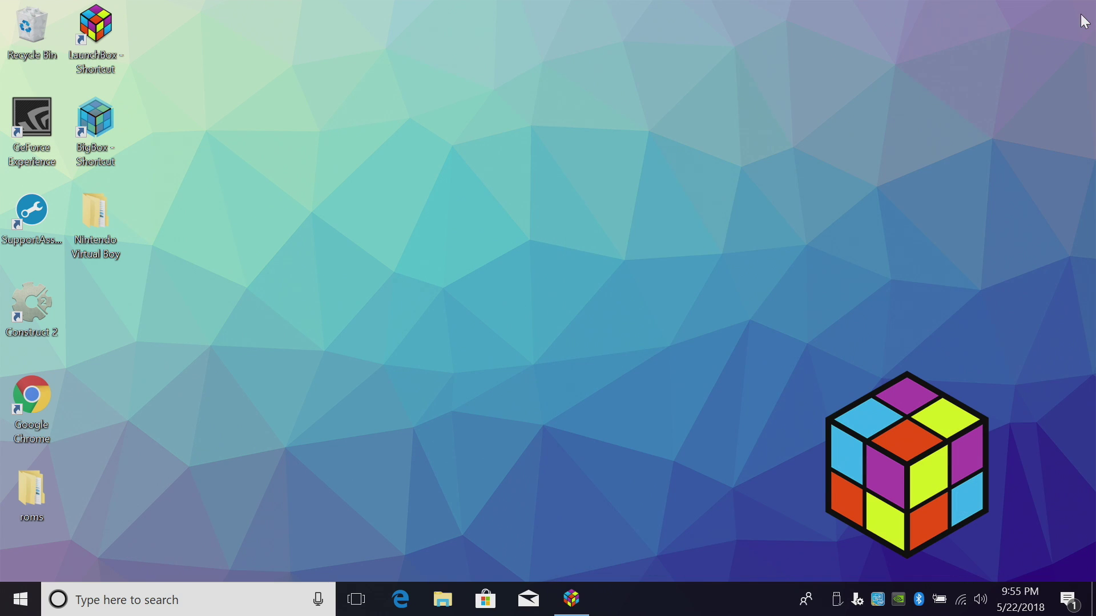
Switch to LaunchBox and open RetroArch from the Nintendo Game Boy Advance game Atomic Betty
click(572, 599)
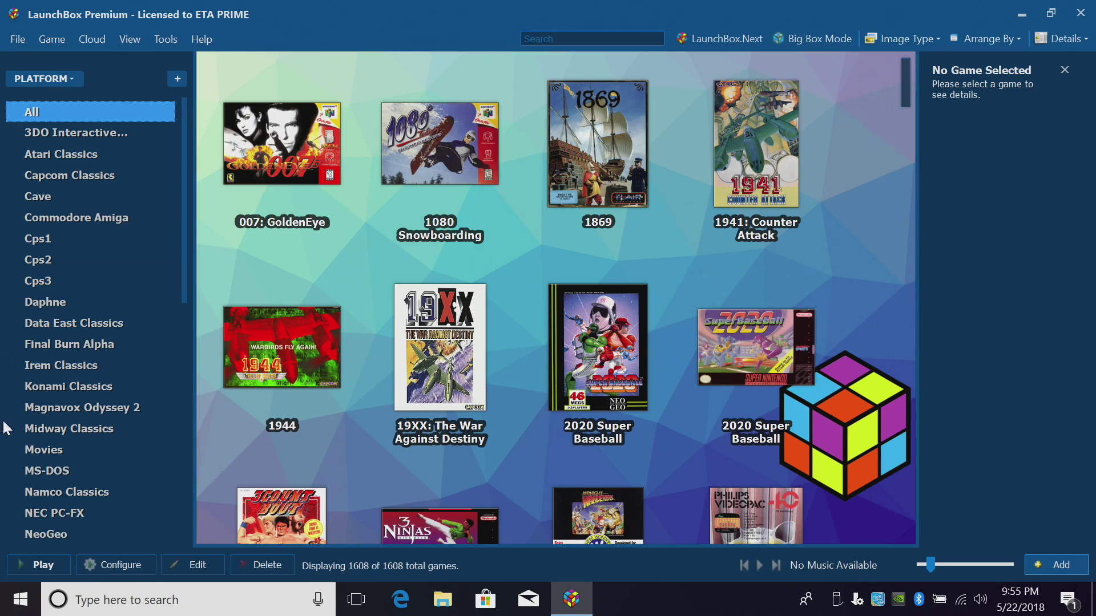
scroll(51, 429, down, 3)
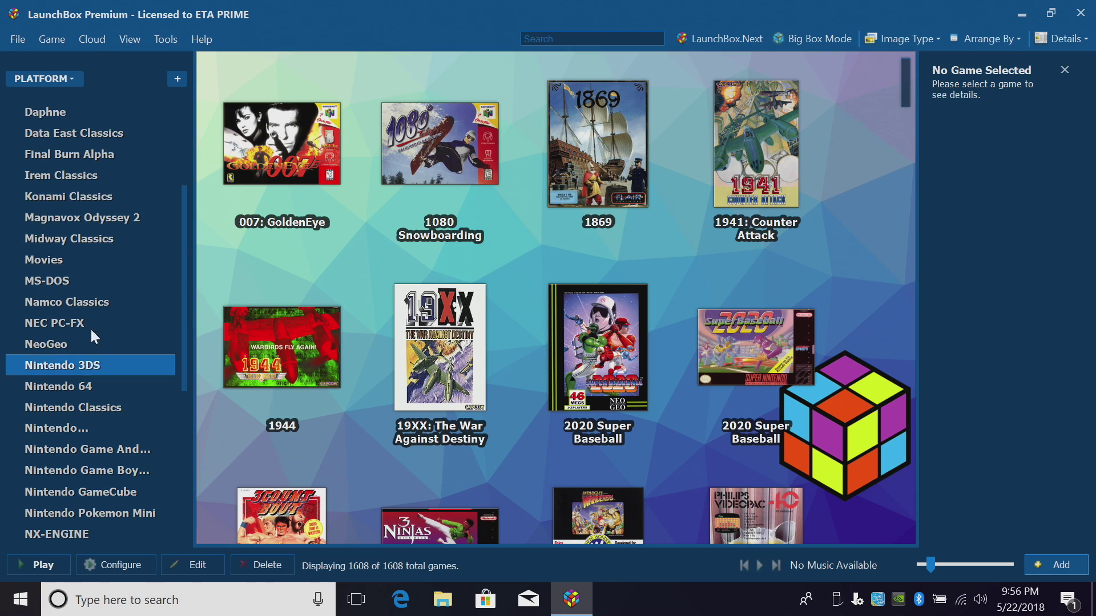
scroll(138, 399, down, 1)
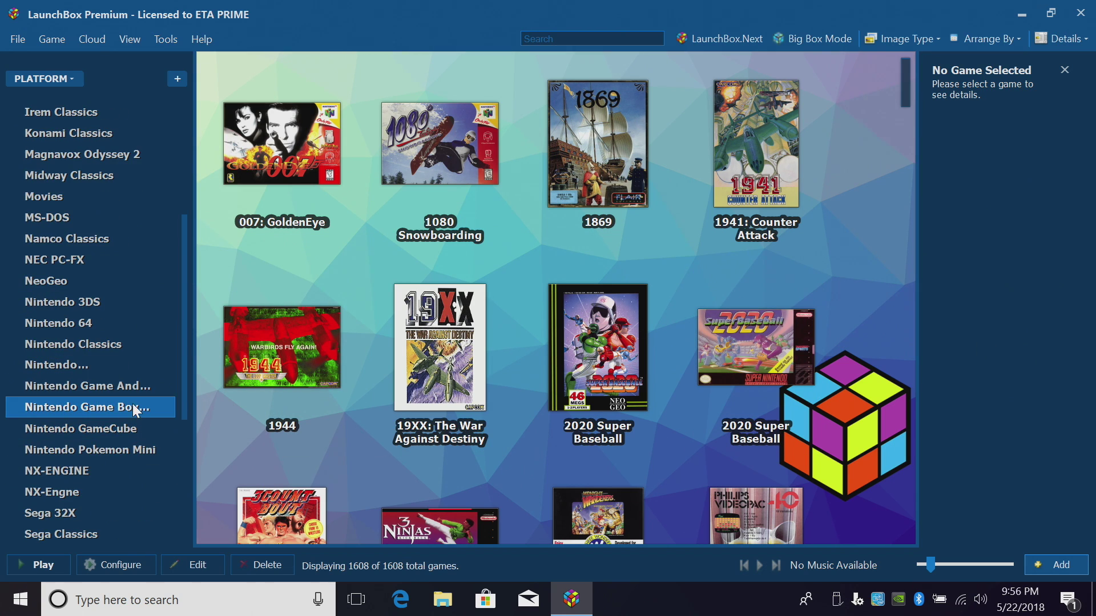
click(136, 405)
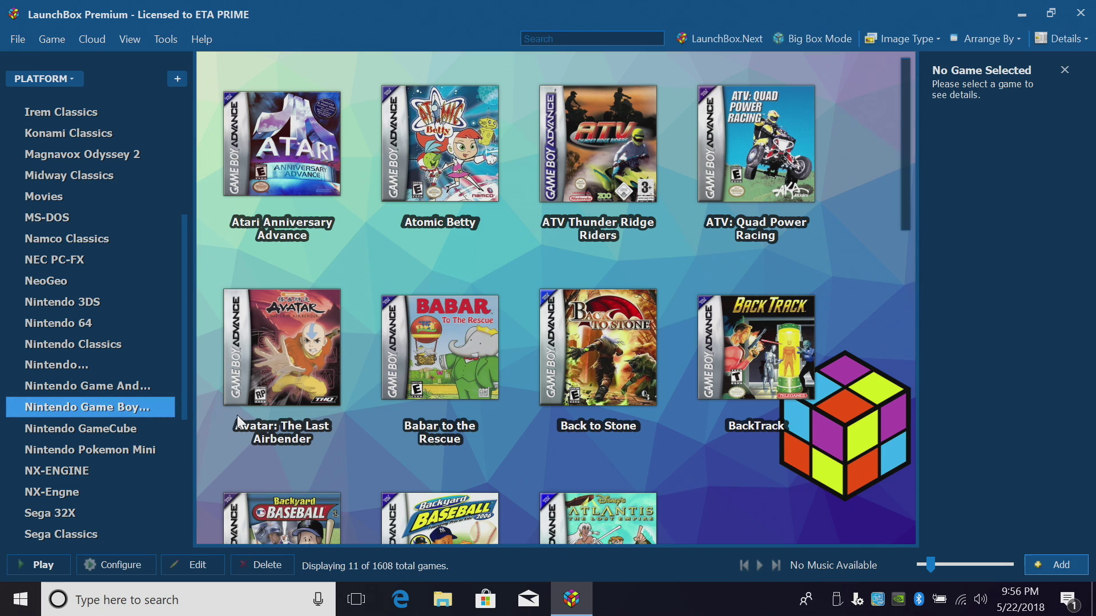
right_click(459, 191)
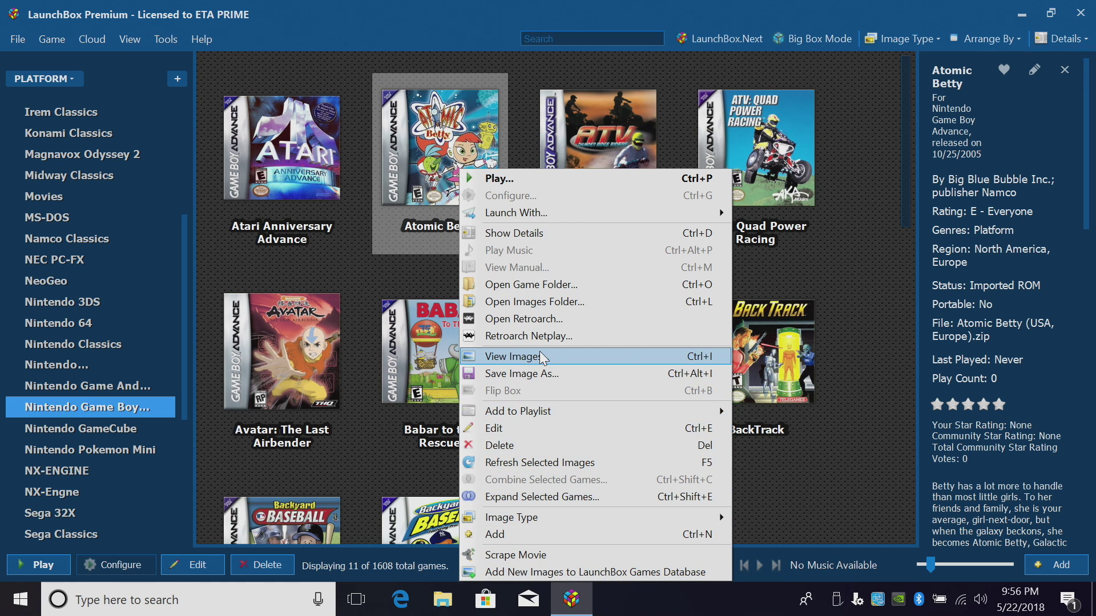
click(531, 321)
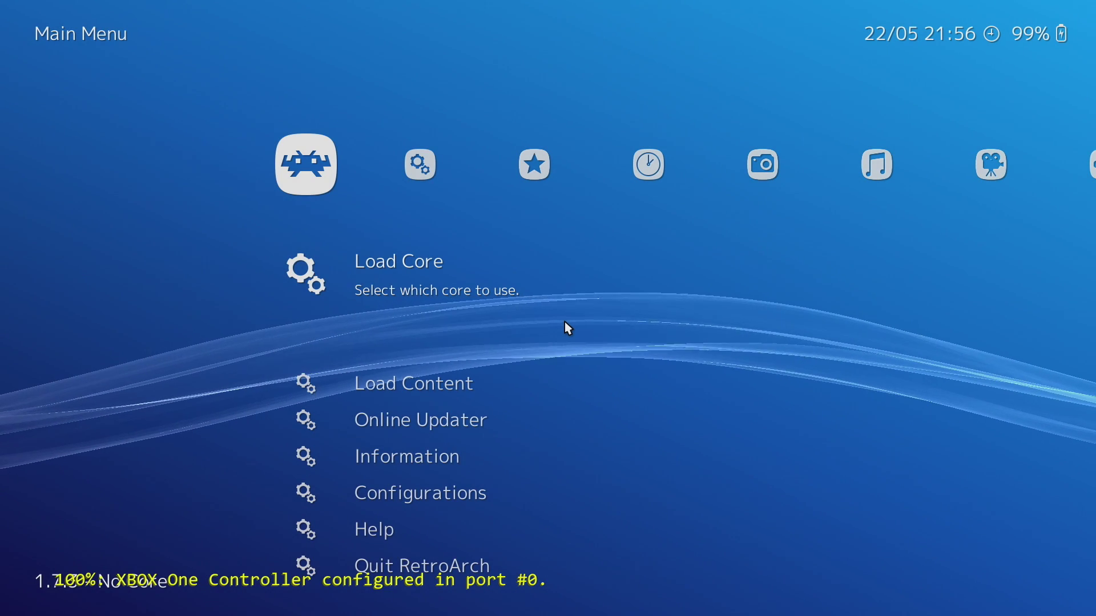
Open the Core Updater list in RetroArch's Online Updater
key(Down)
key(Down)
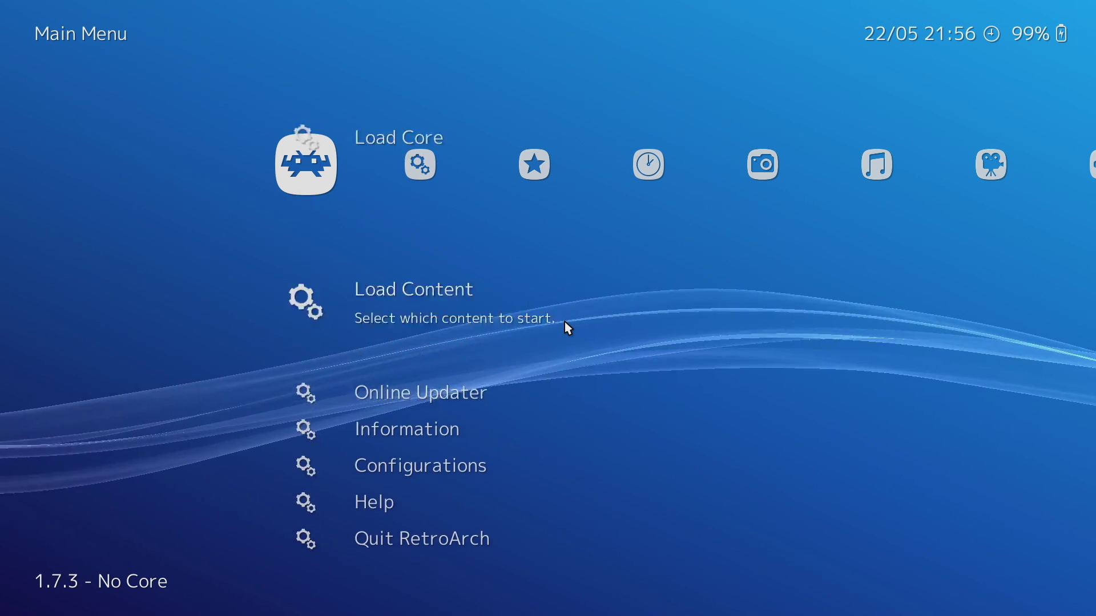
key(Return)
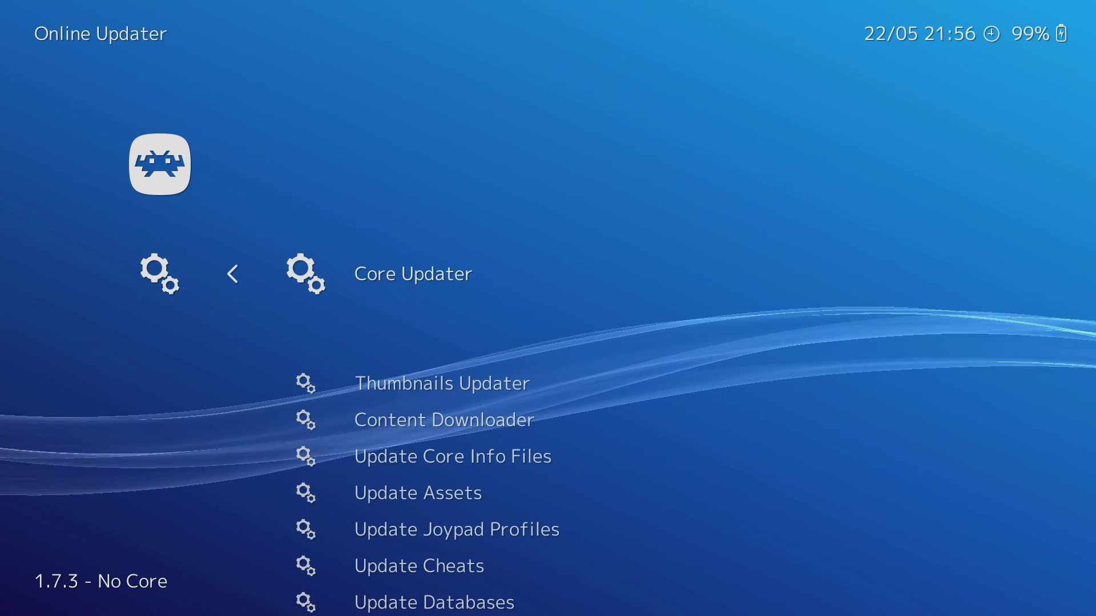
key(Return)
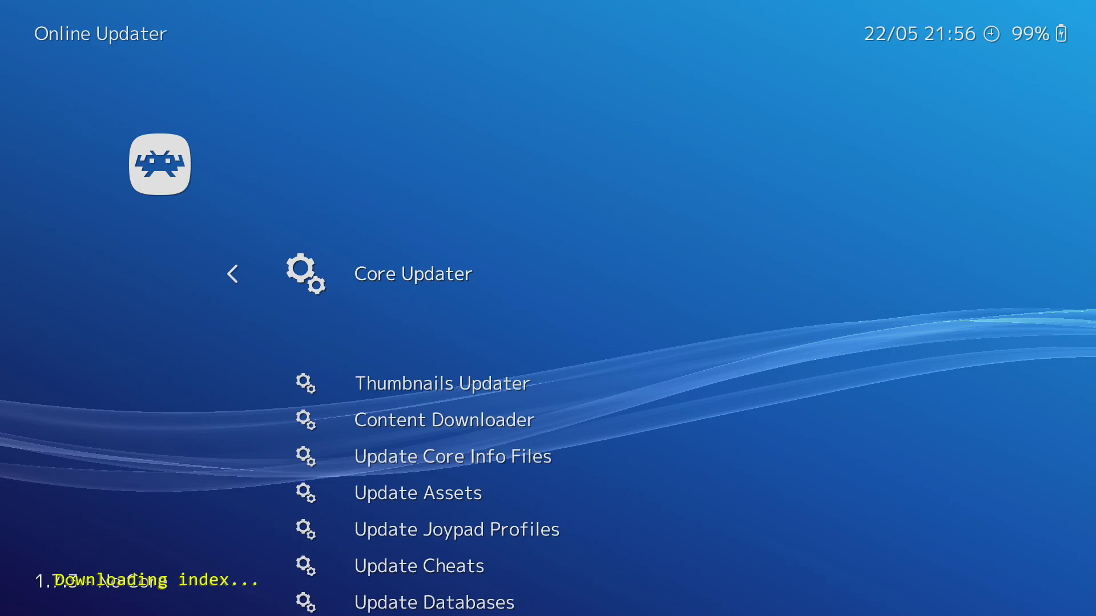
Download the Nintendo - Virtual Boy (Beetle VB) core
key(Up)
key(Up)
key(Up)
key(Up)
key(Up)
key(Up)
key(Up)
key(Up)
key(Up)
key(Up)
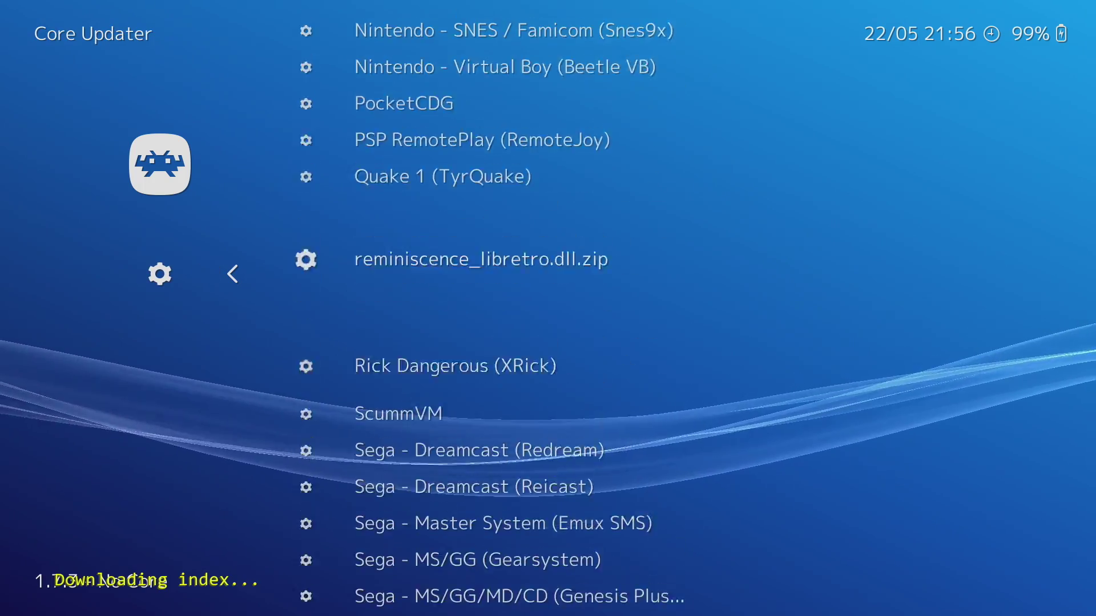
key(Down)
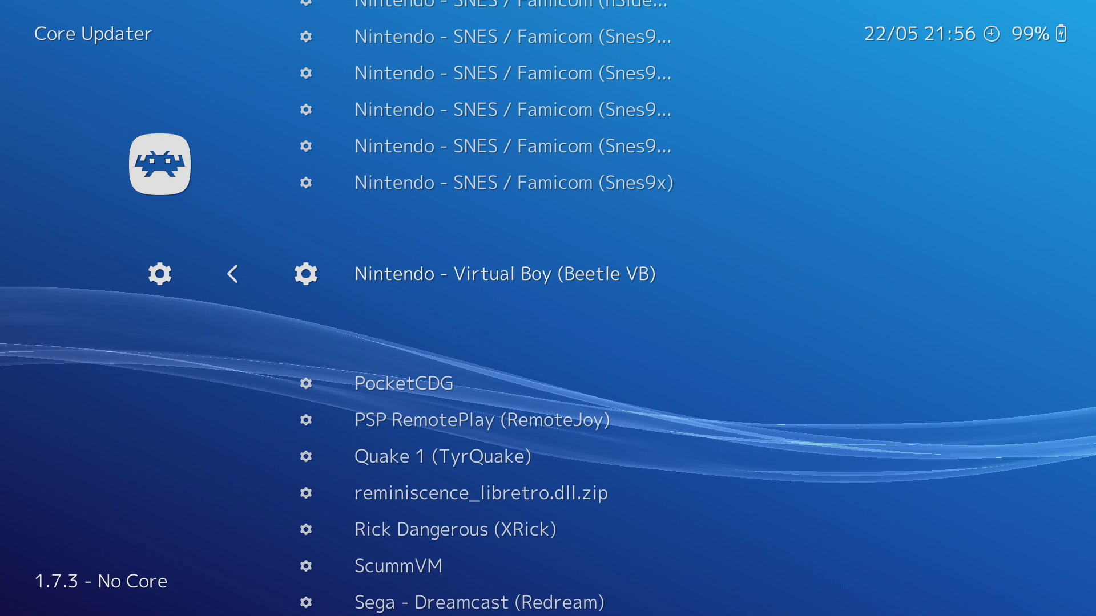
key(Return)
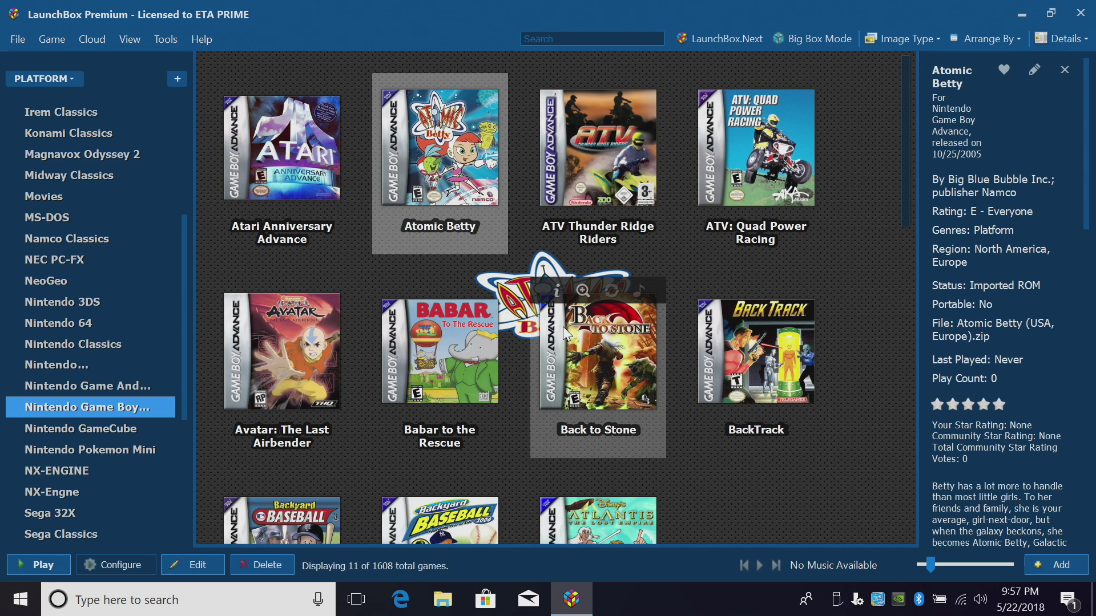
Start the ROM file import wizard in LaunchBox and advance to the selection of files to import
click(174, 43)
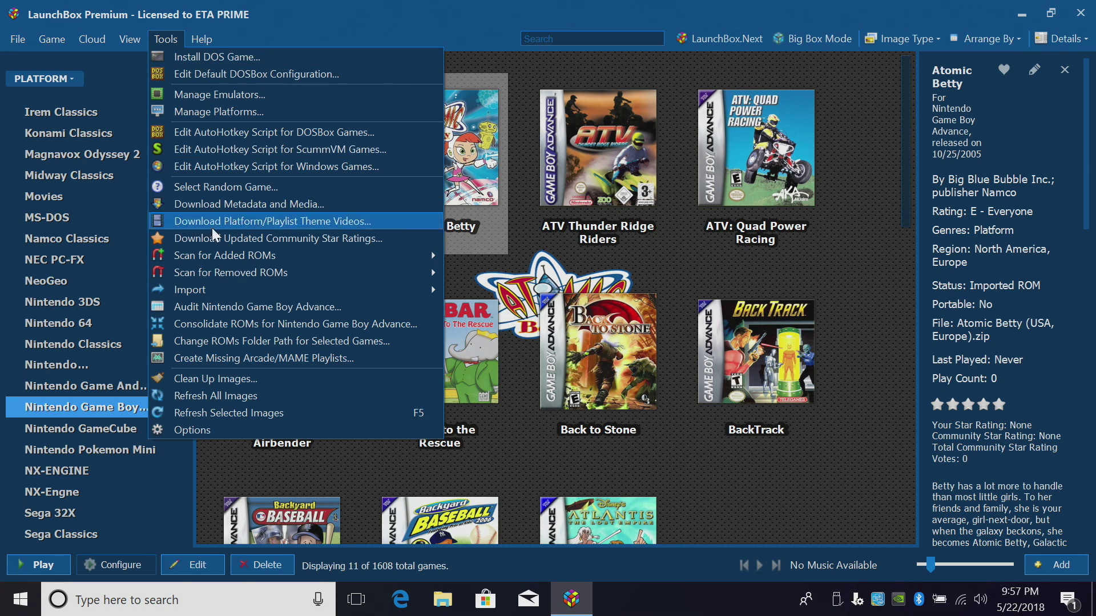
mouse_move(234, 296)
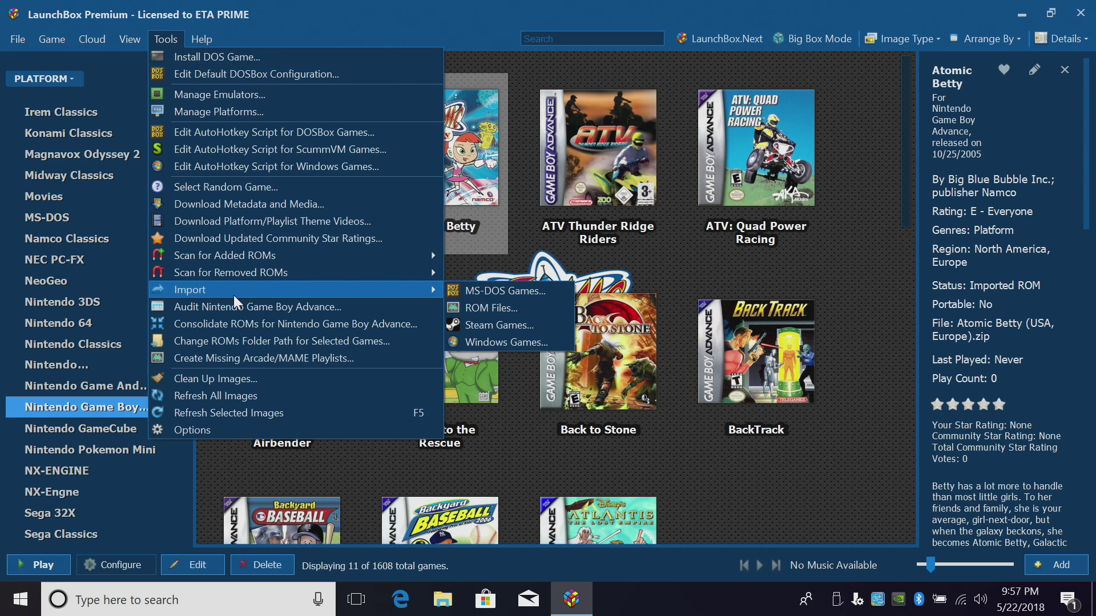
click(519, 307)
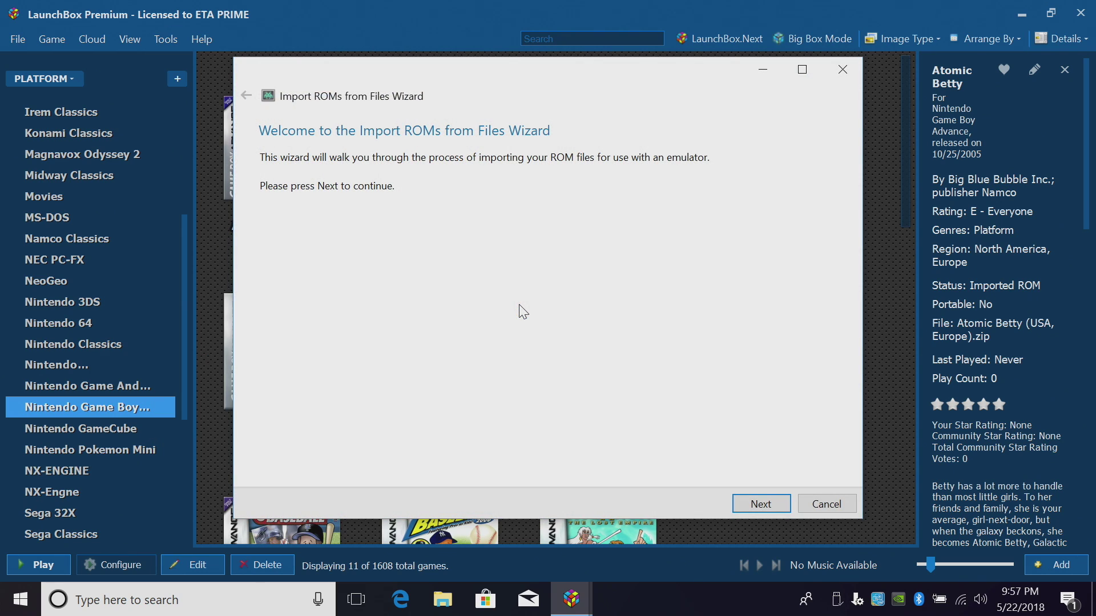
click(759, 504)
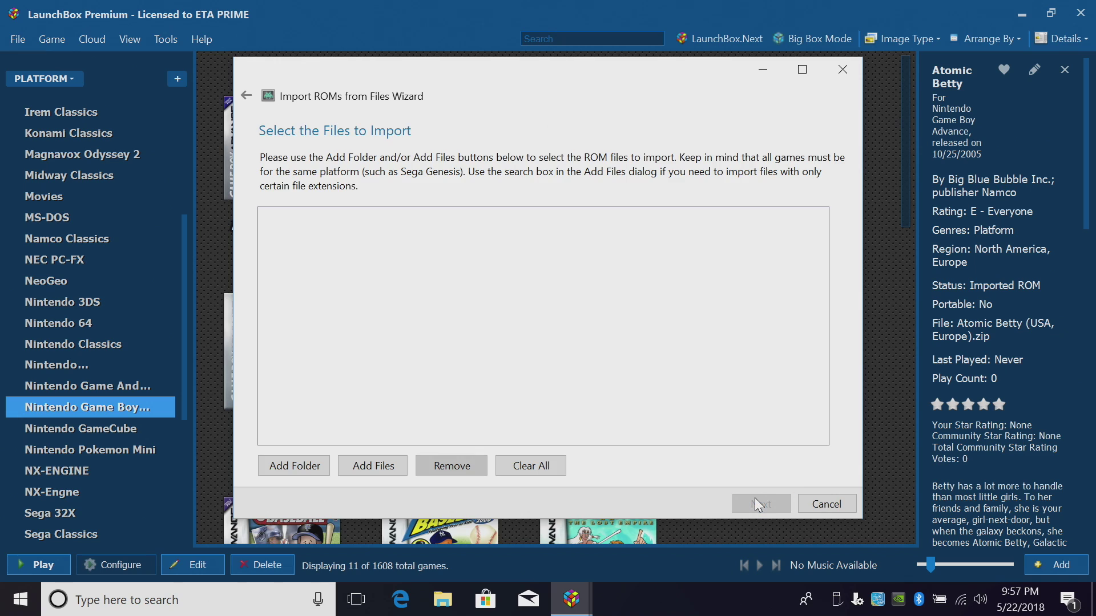
Add the folder D:\3TB Drive\LaunchBox\Games\Nintendo Virtual Boy to the import and continue to the platform choice
click(295, 465)
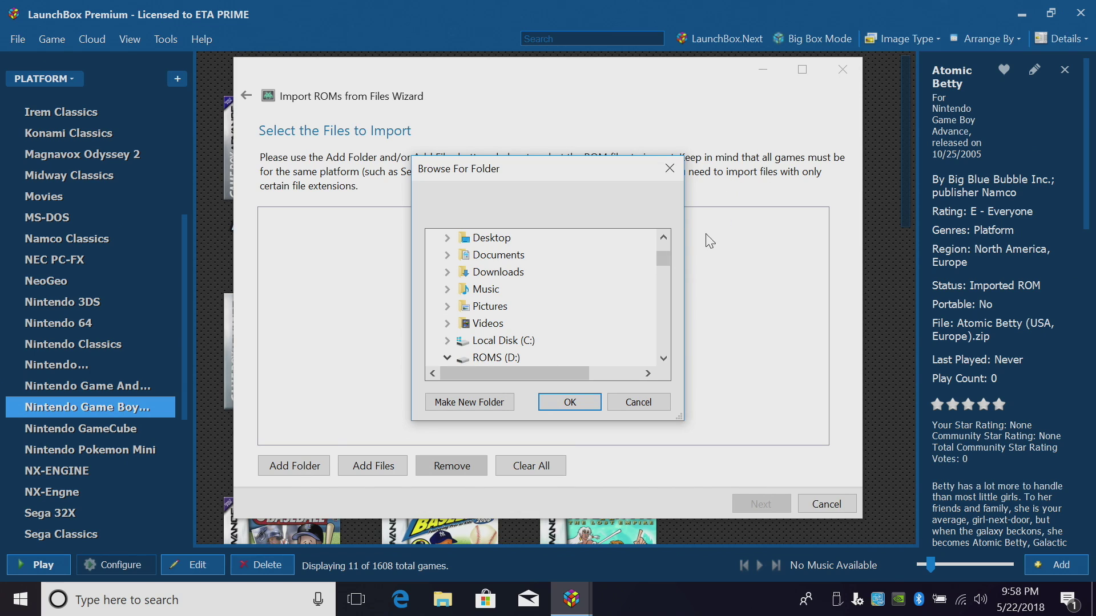
click(663, 358)
click(663, 358)
click(663, 358)
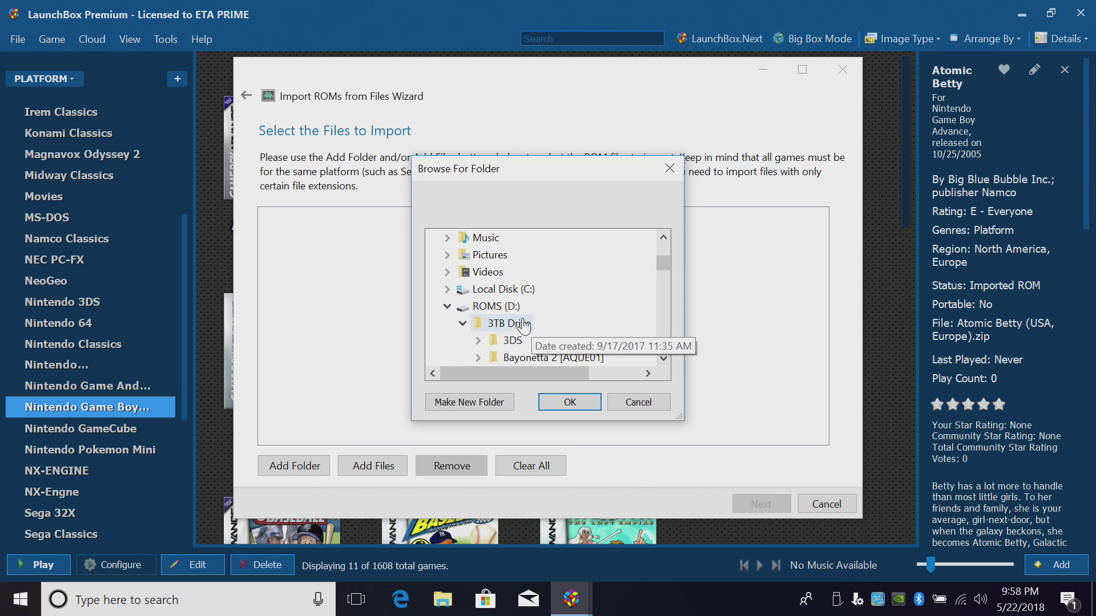
click(664, 358)
click(663, 357)
click(663, 358)
click(663, 358)
click(663, 358)
click(663, 358)
click(663, 357)
click(663, 358)
click(663, 358)
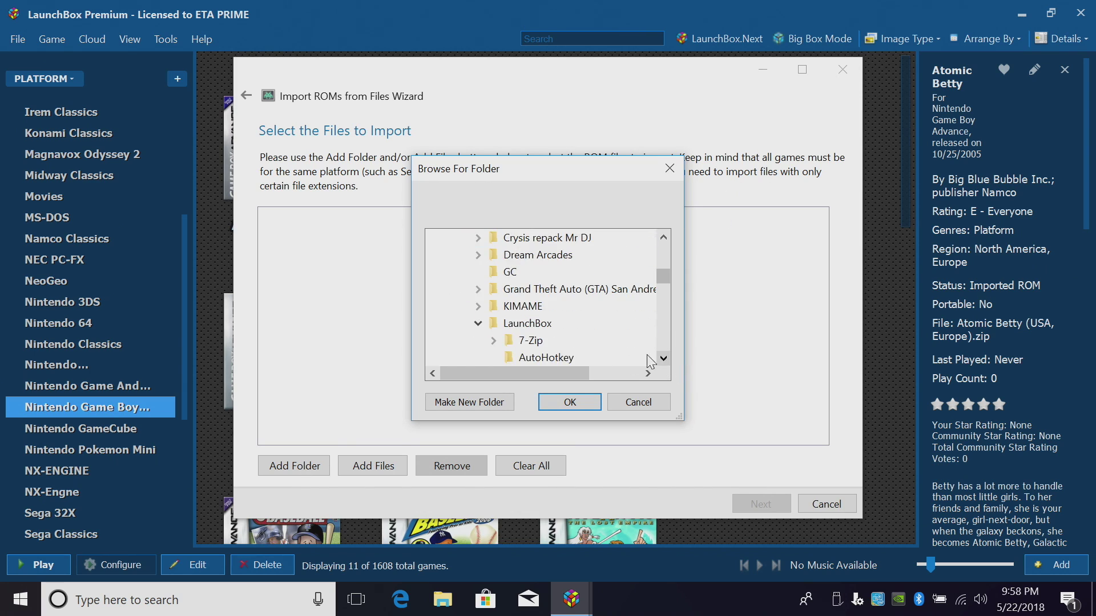
click(527, 323)
click(663, 357)
click(663, 357)
click(663, 357)
click(663, 358)
click(663, 358)
click(663, 358)
click(663, 358)
click(663, 358)
click(493, 340)
scroll(603, 351, down, 4)
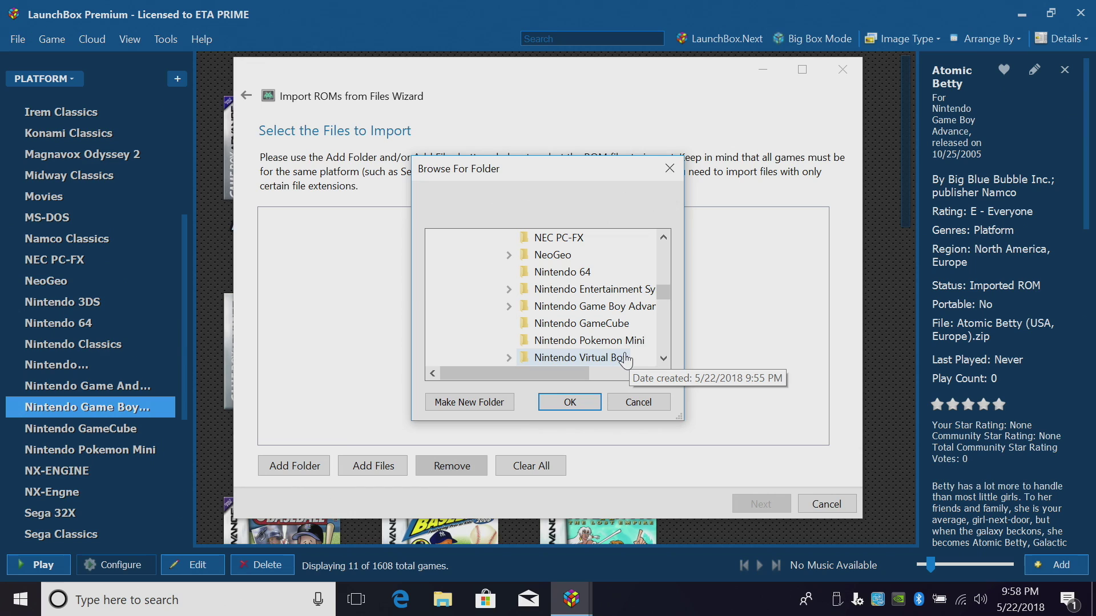
click(627, 359)
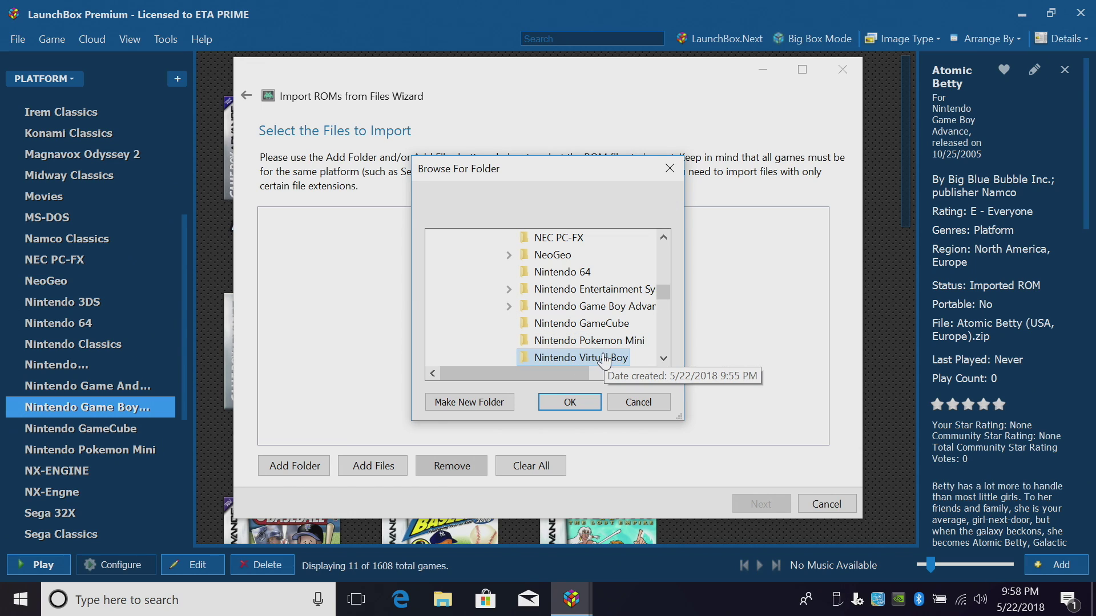
click(593, 402)
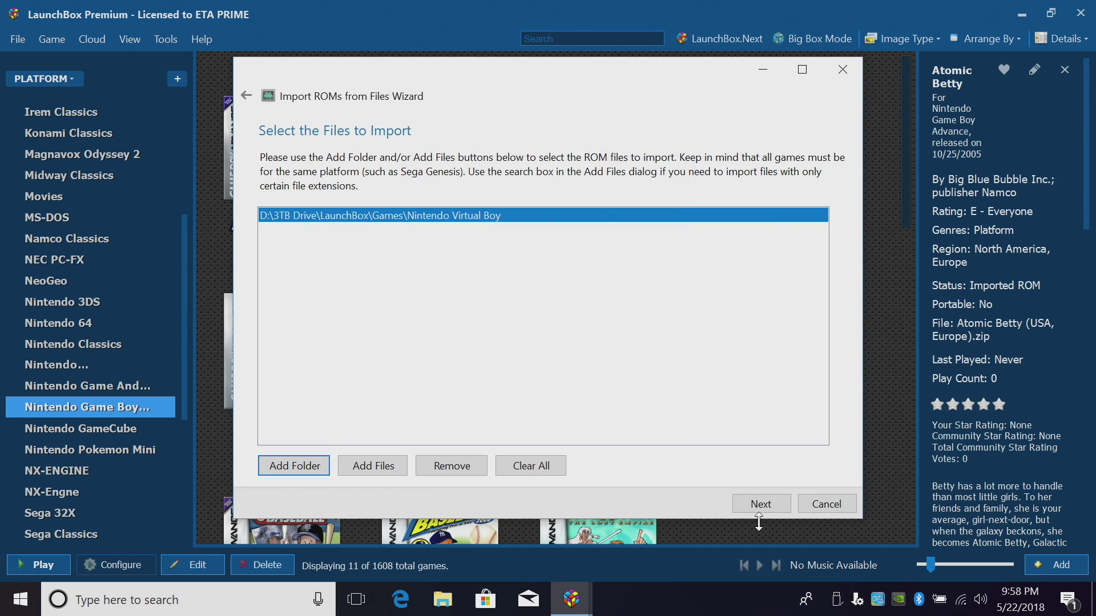
click(752, 502)
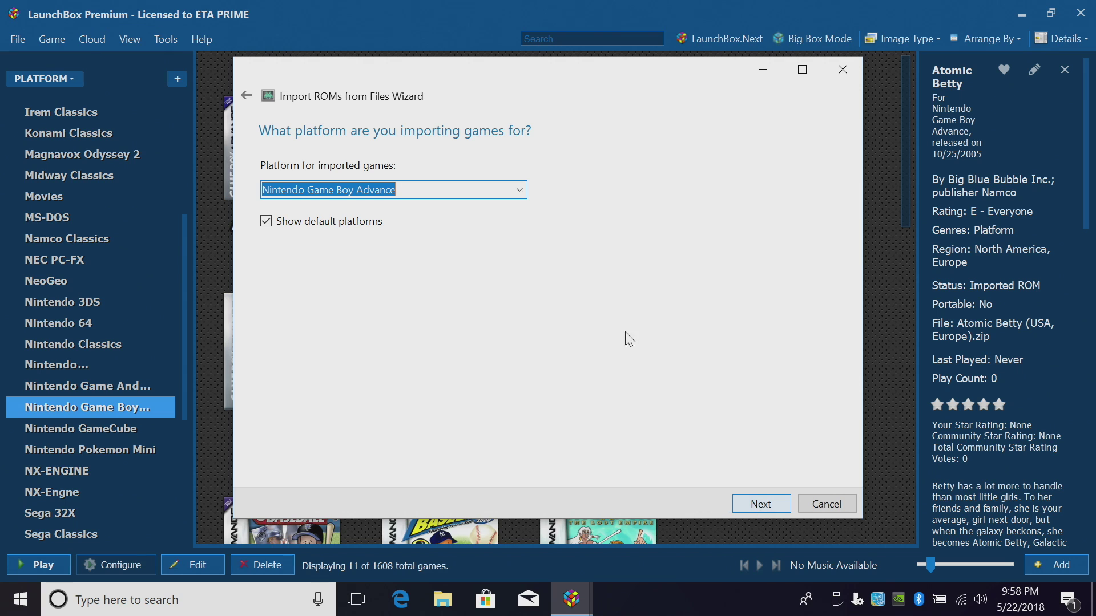
Set the platform for the imported games to Nintendo Virtual Boy and continue to the emulator choice
click(520, 190)
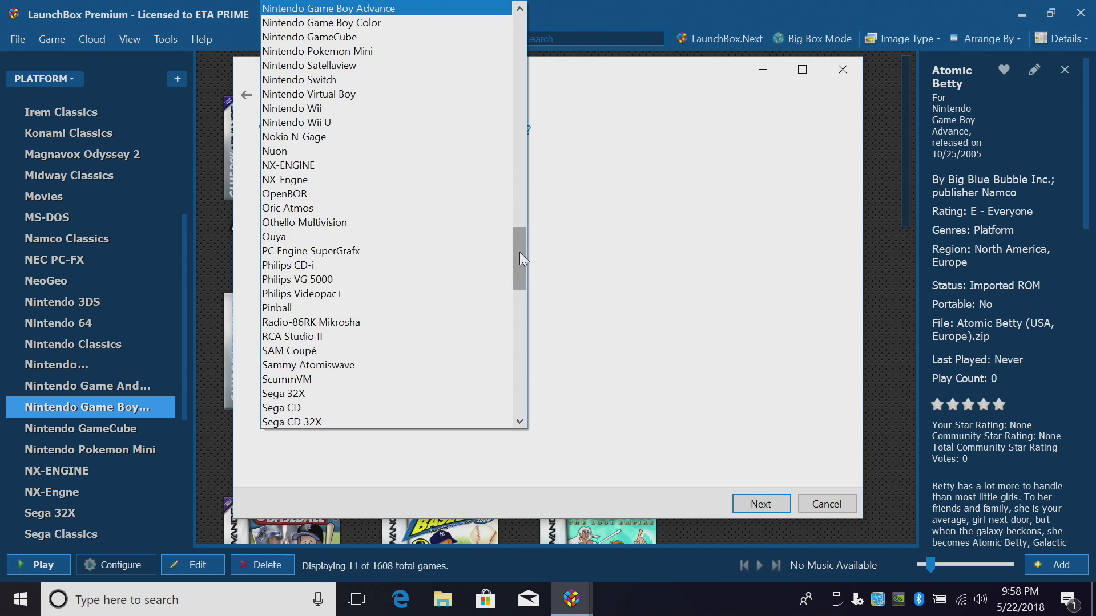
drag(520, 254, 528, 231)
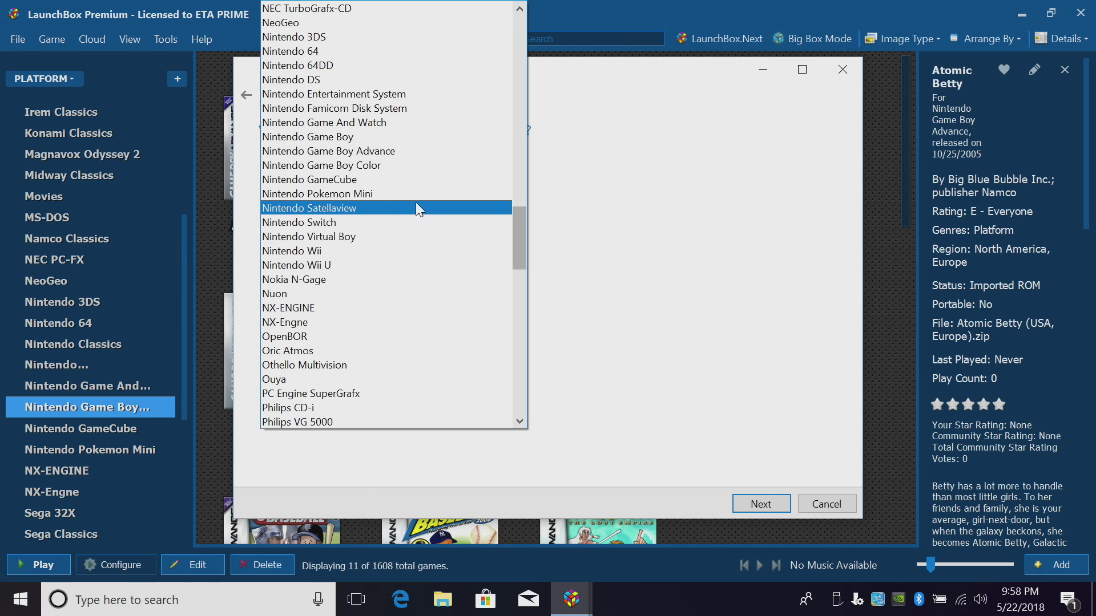
click(340, 237)
click(765, 505)
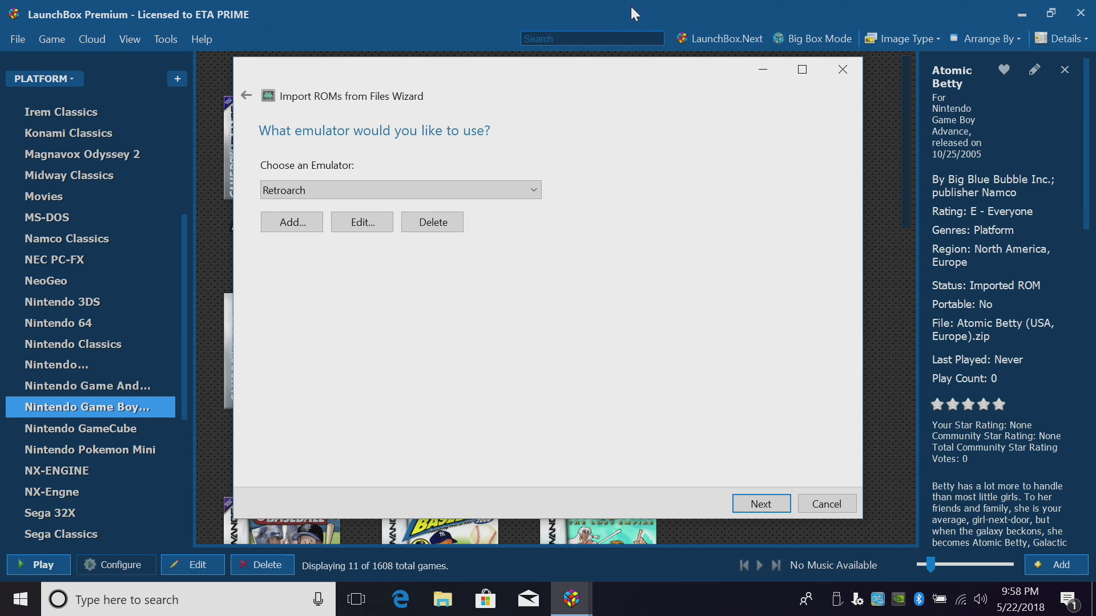
Choose Retroarch as the emulator for the imported games and continue to the move or copy options
click(533, 190)
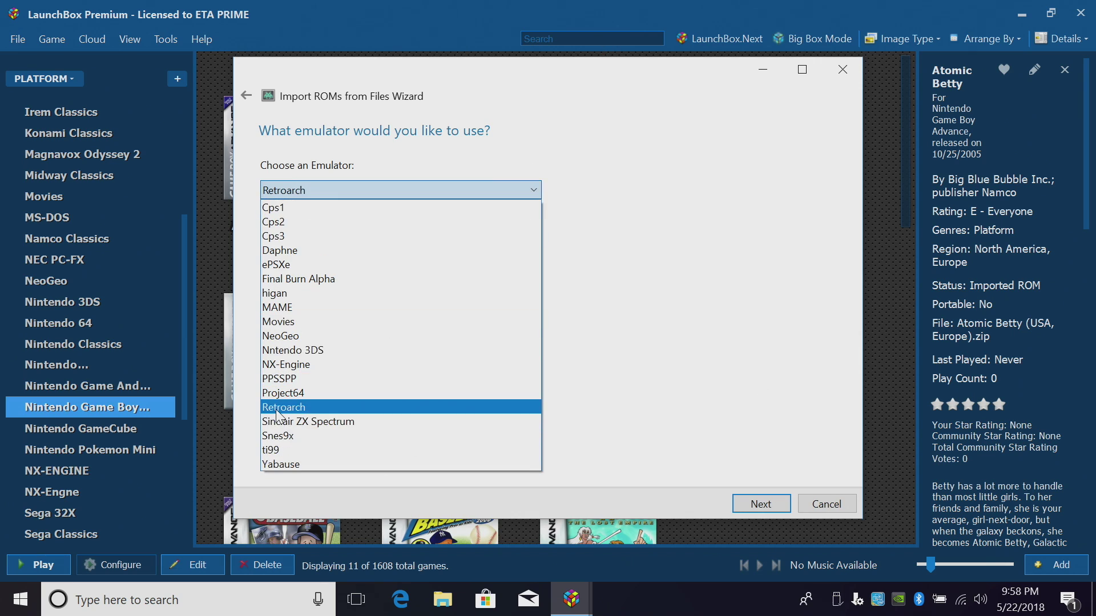
click(276, 409)
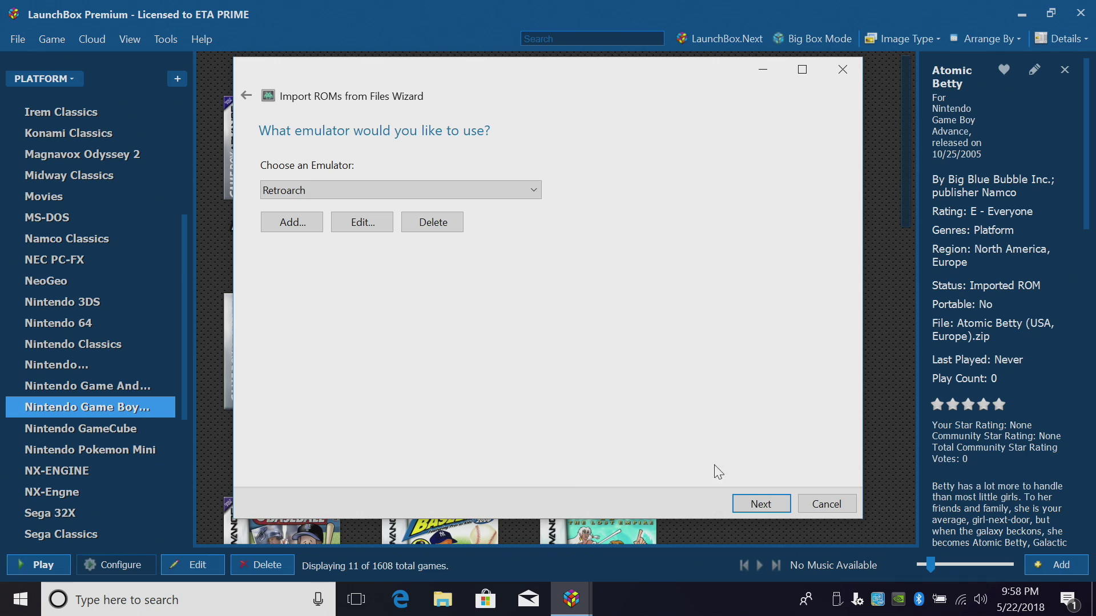
click(766, 508)
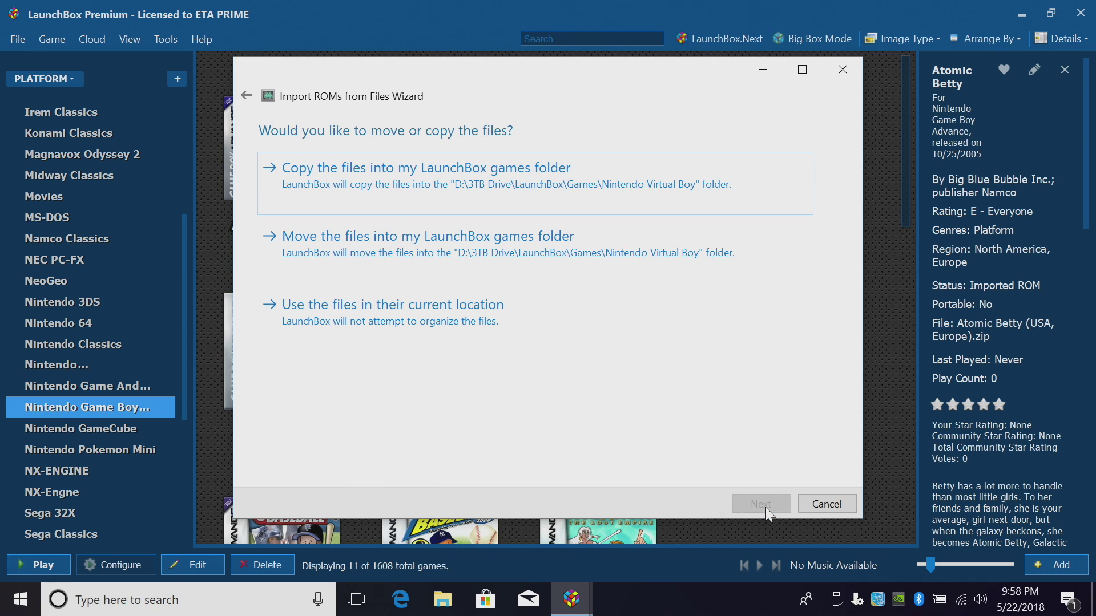
Use the ROM files in their current location and keep only the LaunchBox Games Database search for metadata
click(361, 323)
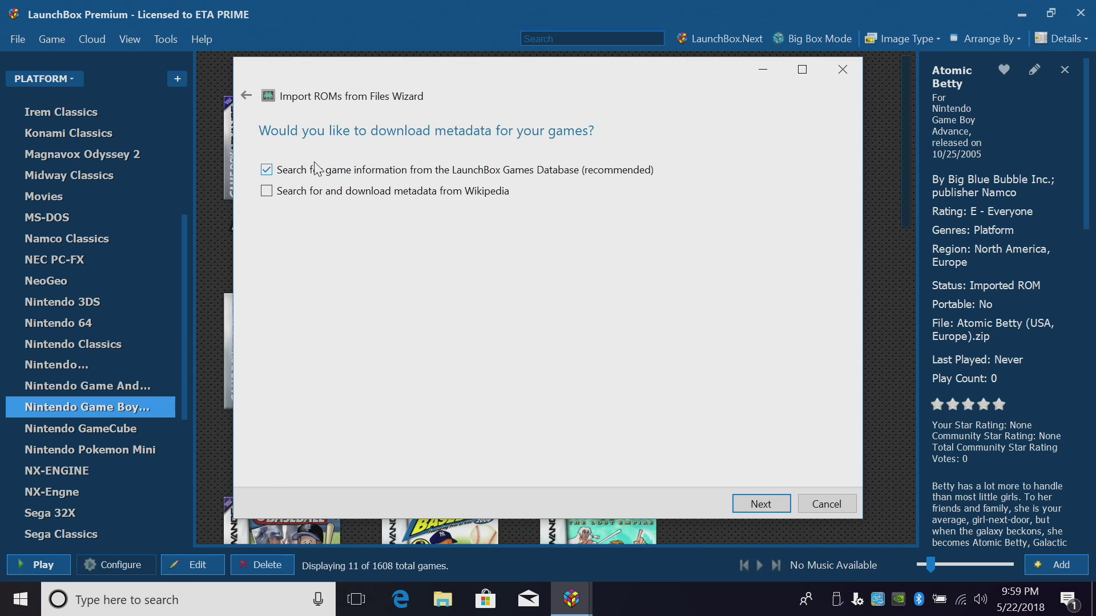
click(765, 504)
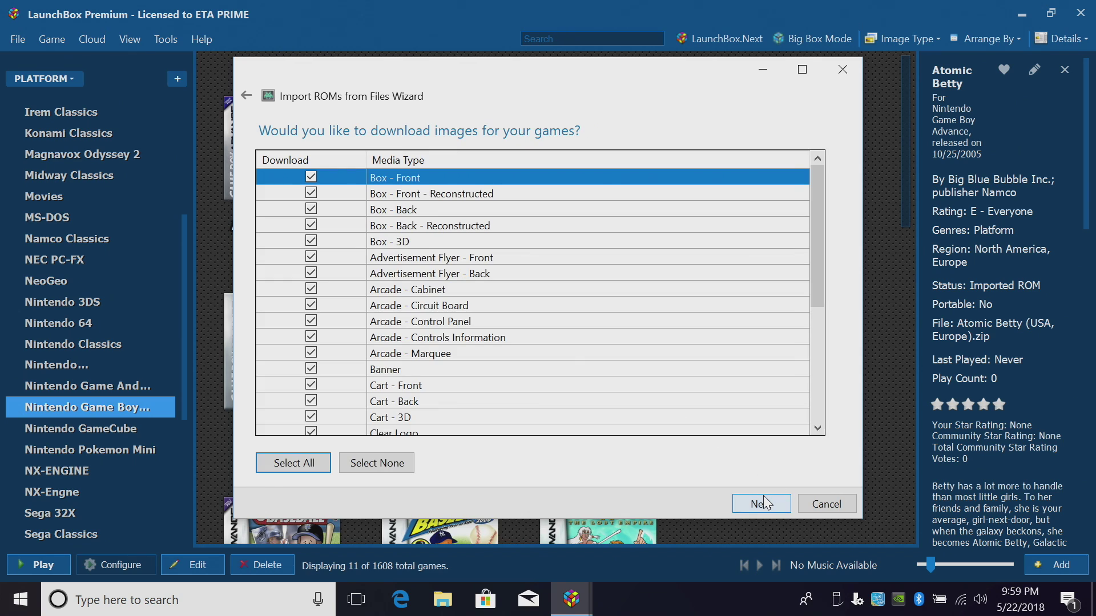
Keep all image types and all EmuMovies media types selected for download and continue to the custom options
drag(814, 245, 806, 379)
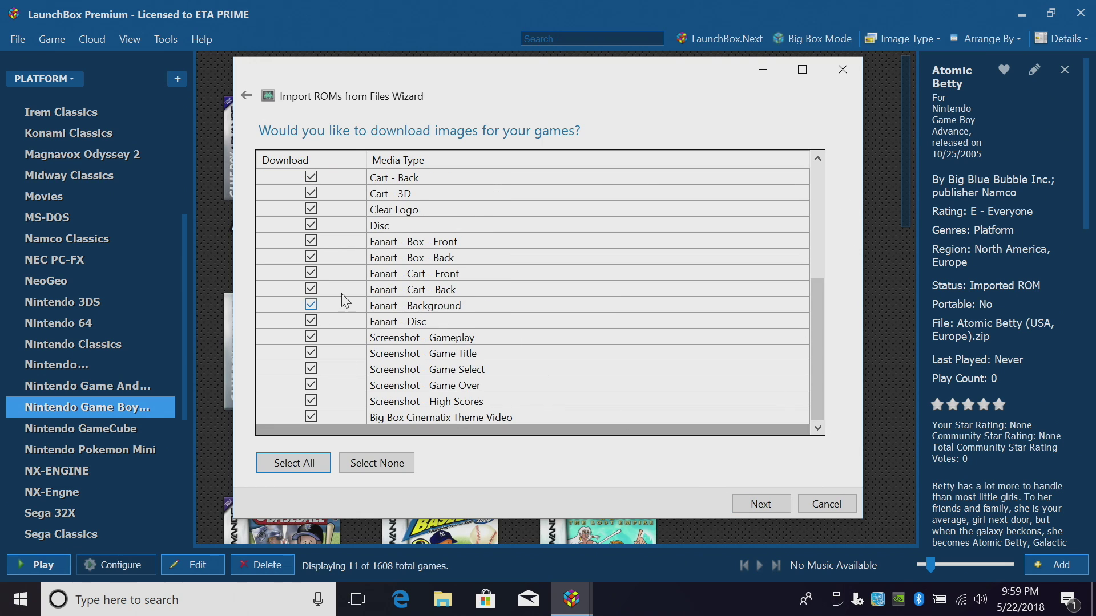
click(311, 257)
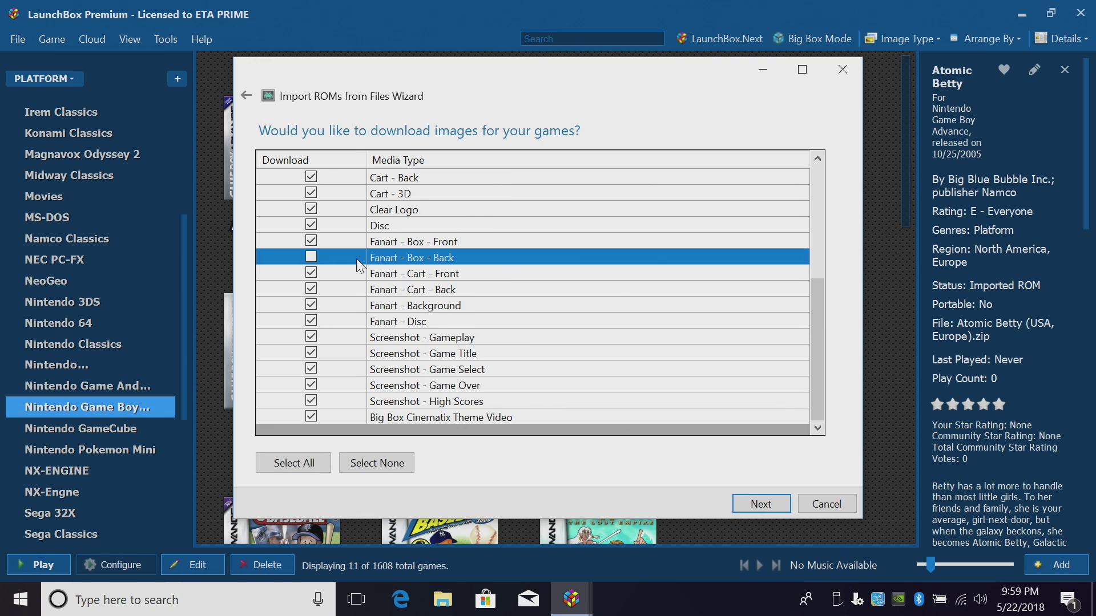
click(311, 256)
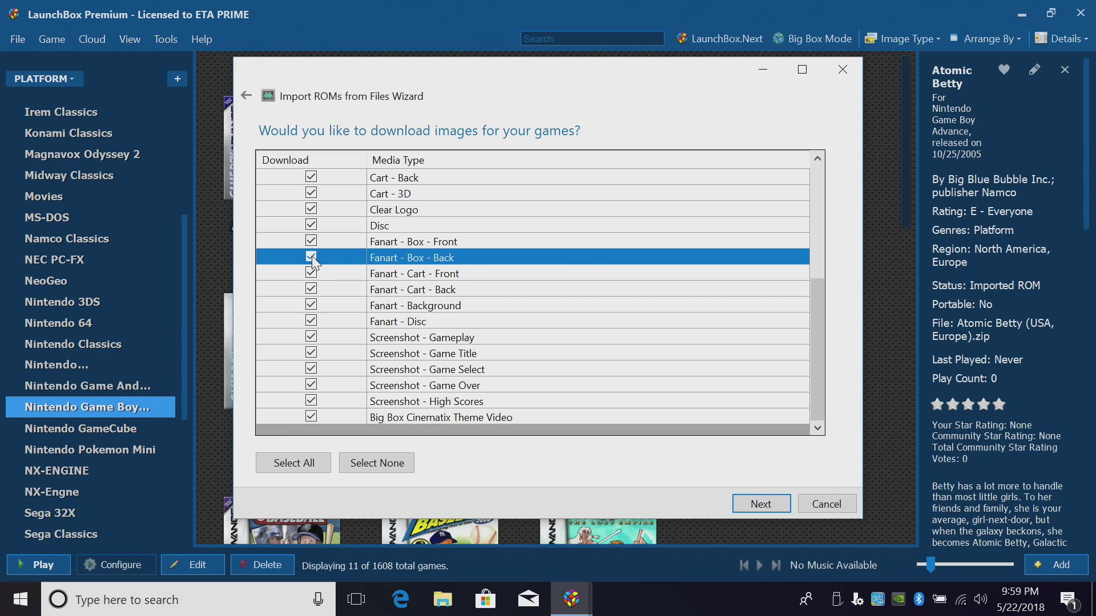
click(770, 506)
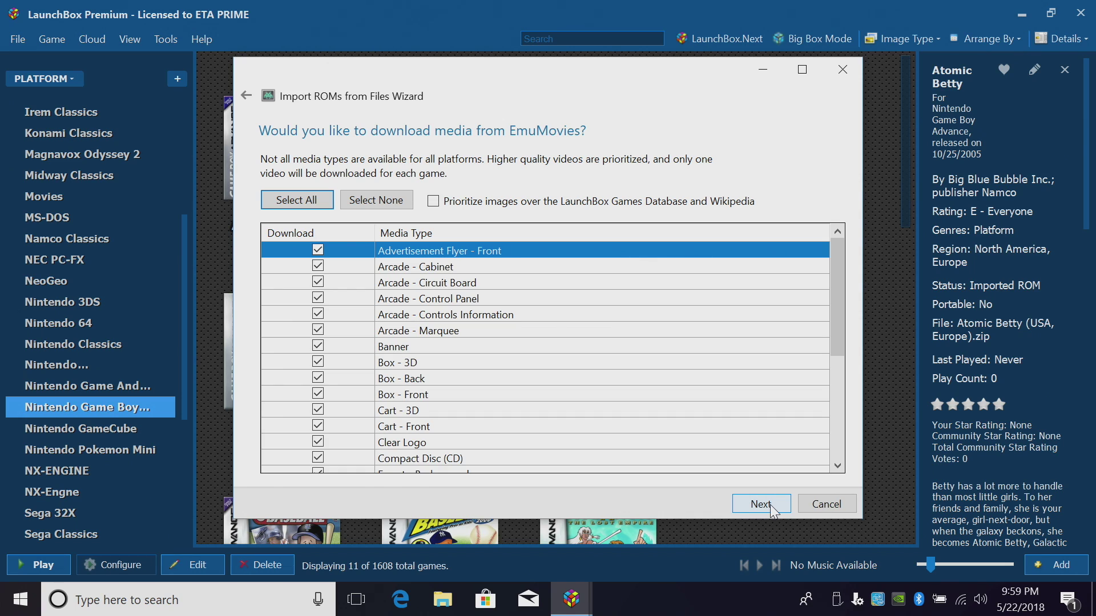
click(769, 504)
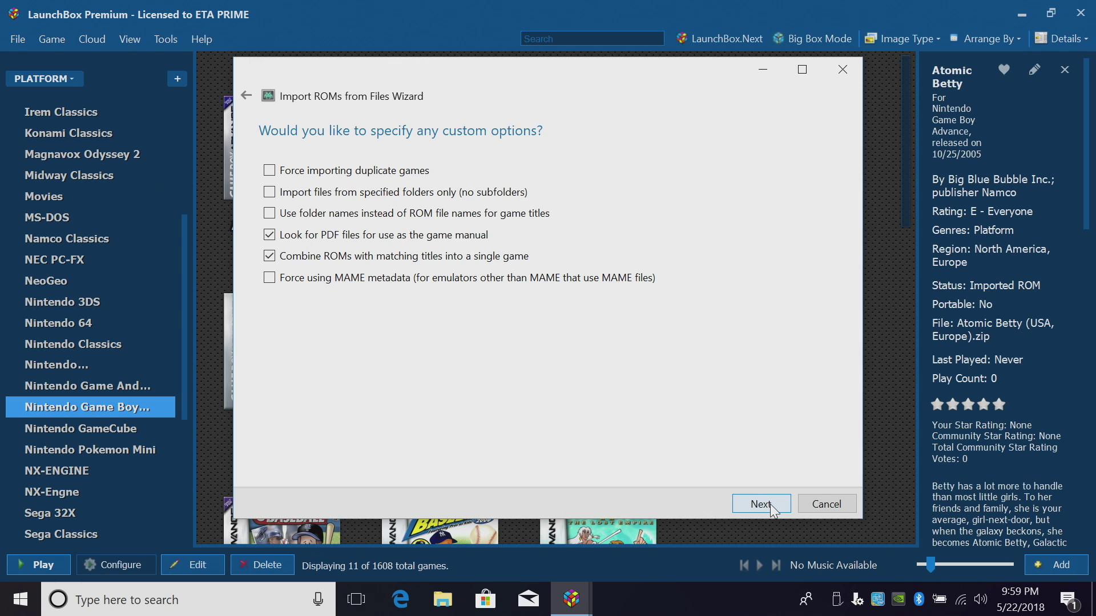
Accept the default custom options, check the list of games to import, and finish the import
click(769, 504)
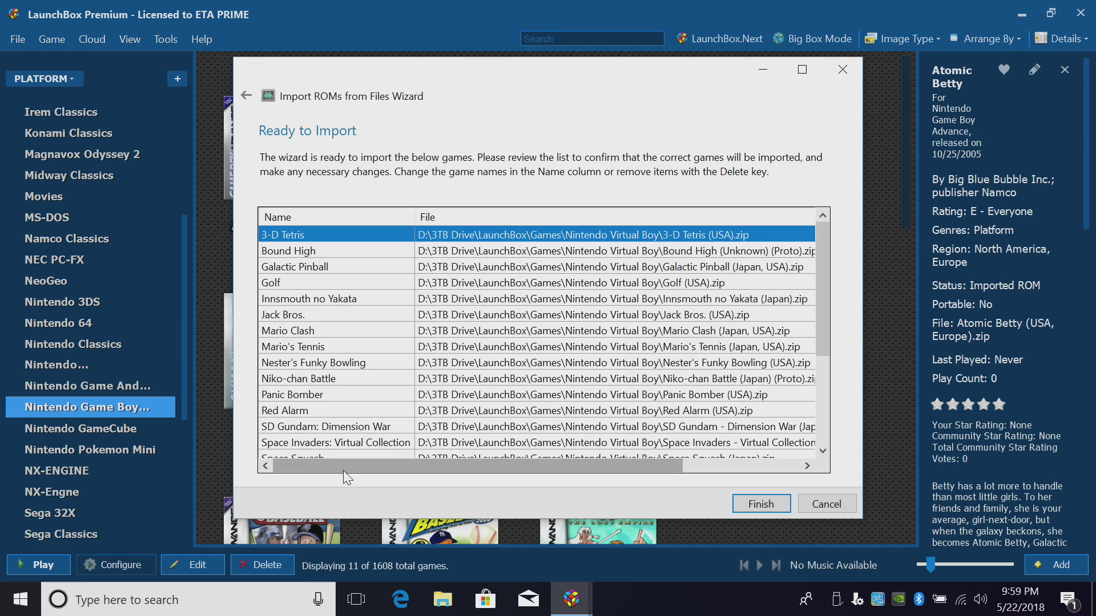
drag(347, 467, 444, 467)
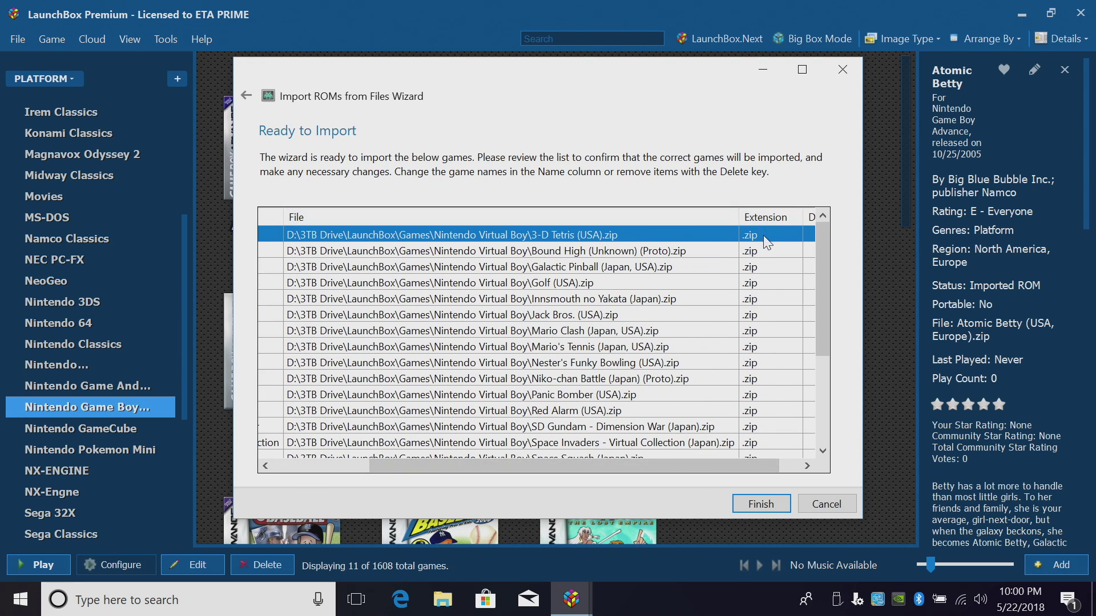
click(760, 505)
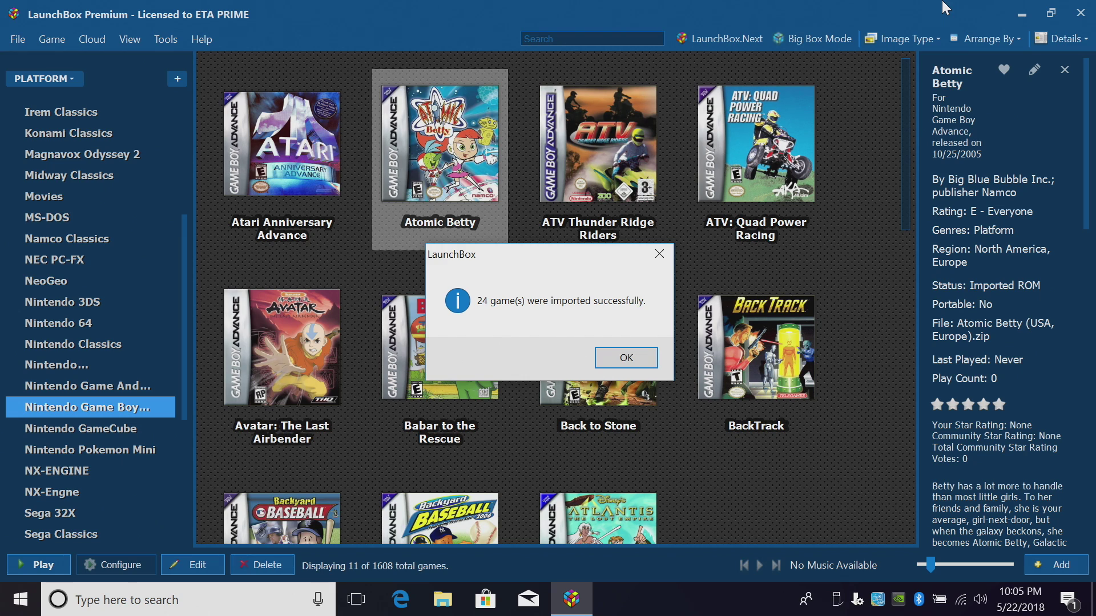
click(626, 358)
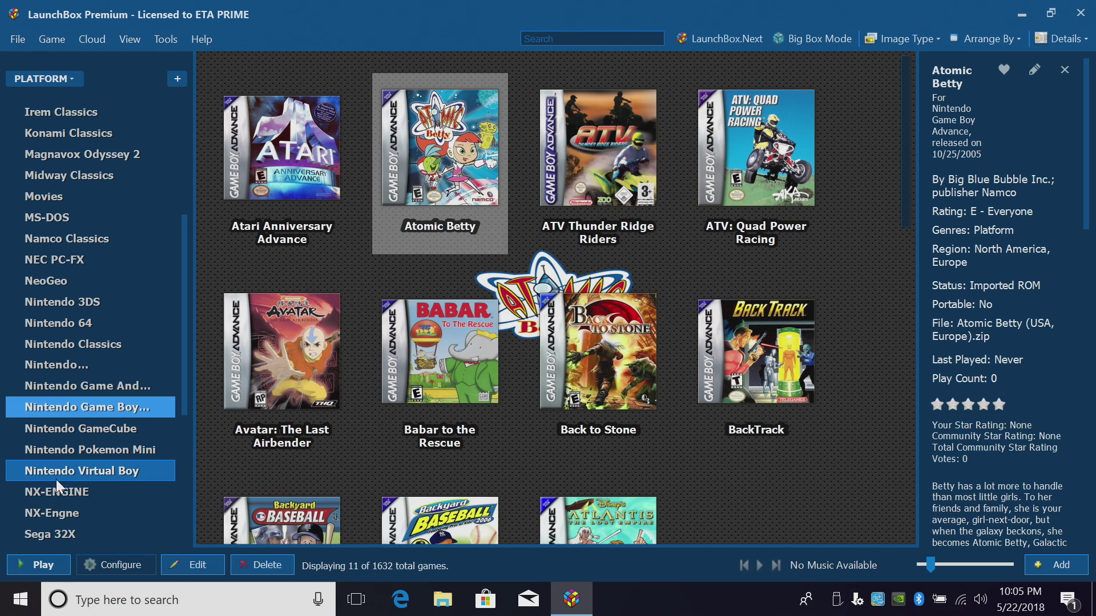
Display the Nintendo Virtual Boy platform and look through its imported games and box art
click(128, 468)
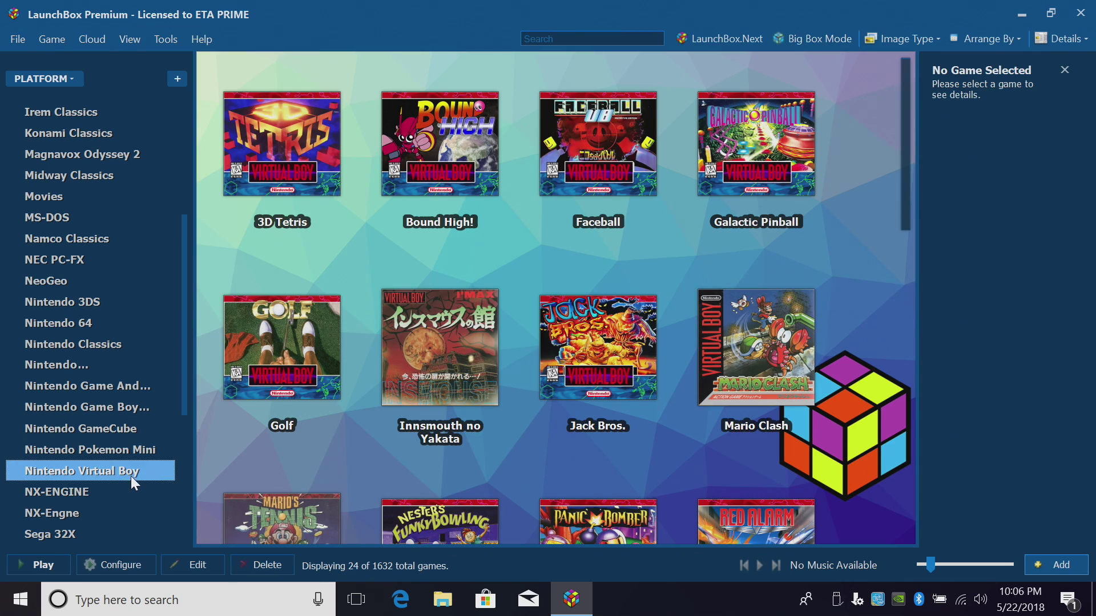
scroll(372, 307, down, 10)
scroll(370, 309, down, 3)
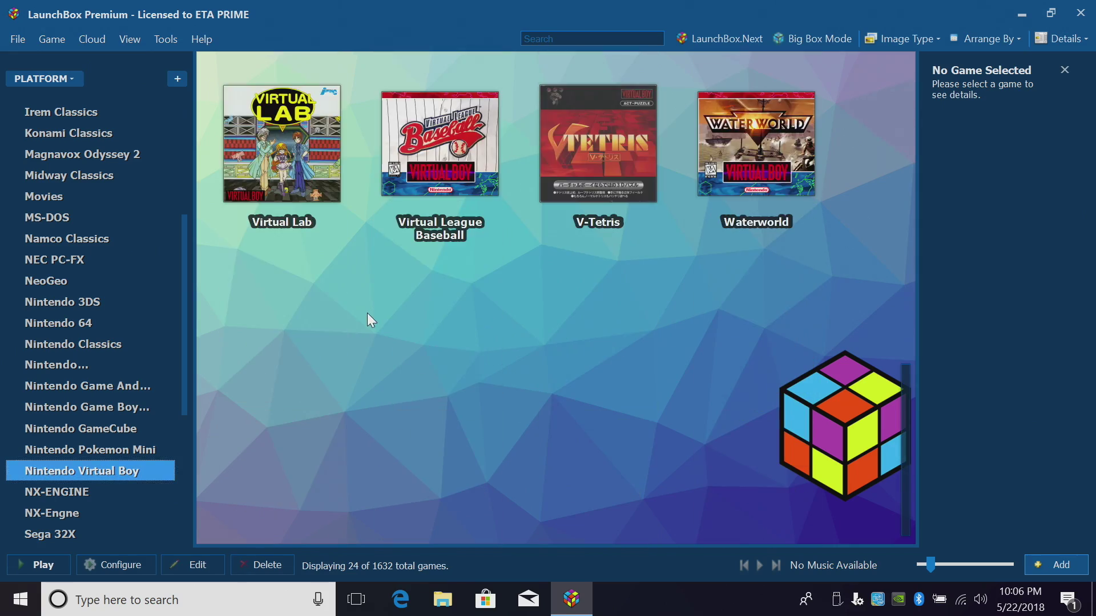
scroll(368, 314, up, 12)
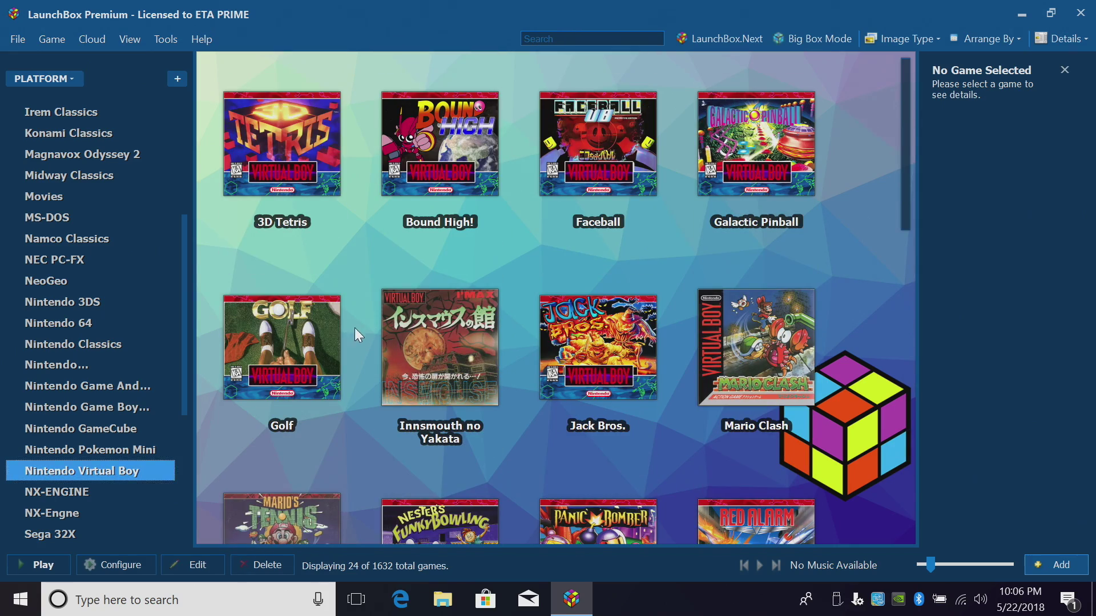
Launch Jack Bros. and start a new game with Jack Frost as the player
mouse_move(598, 333)
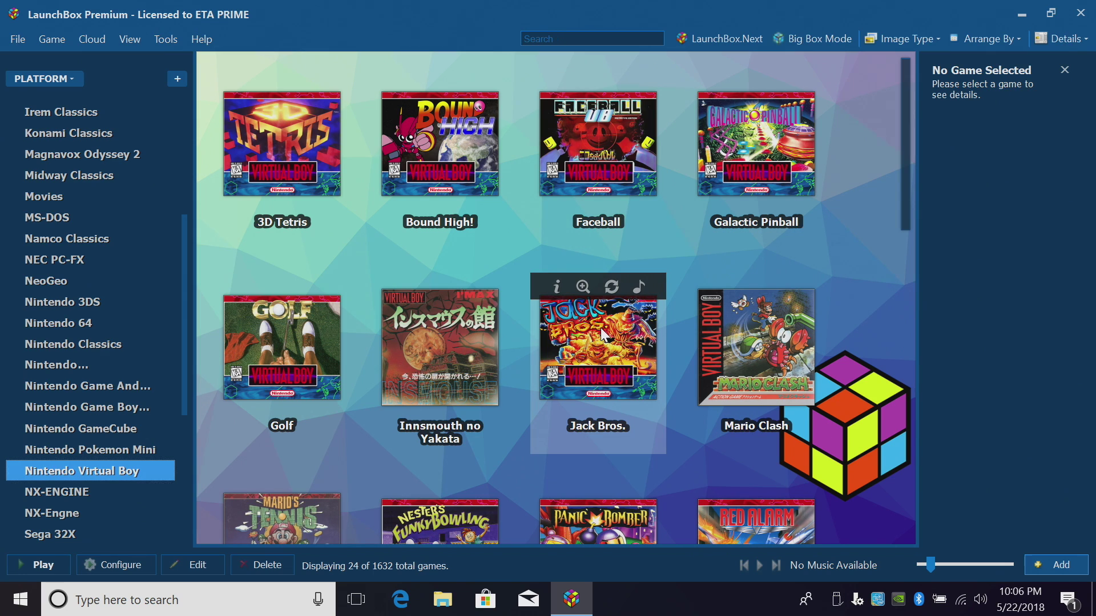
double_click(601, 334)
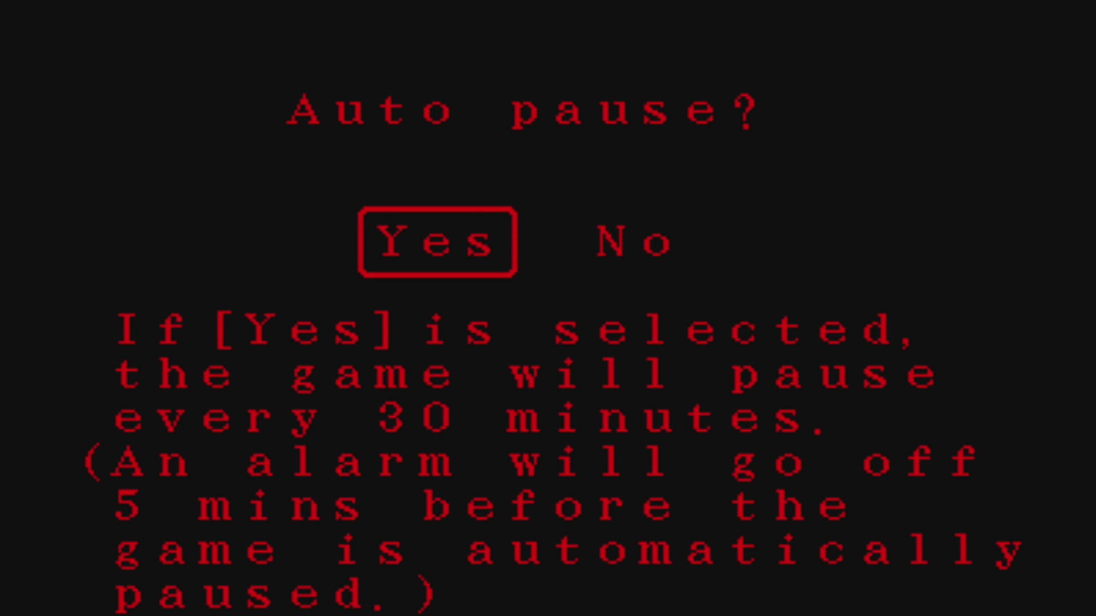
key(Right)
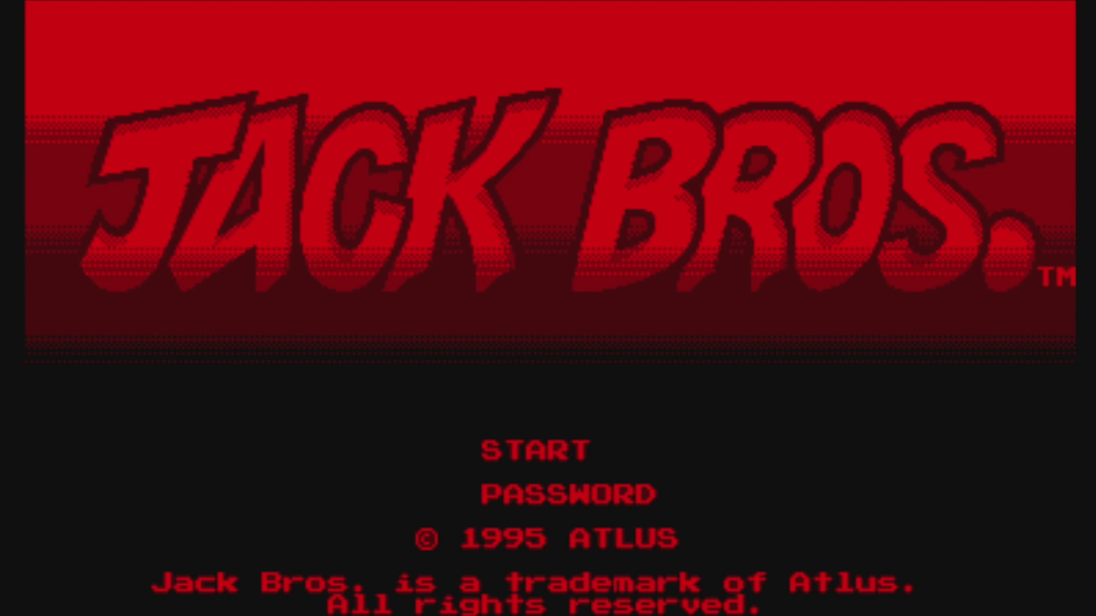
key(Return)
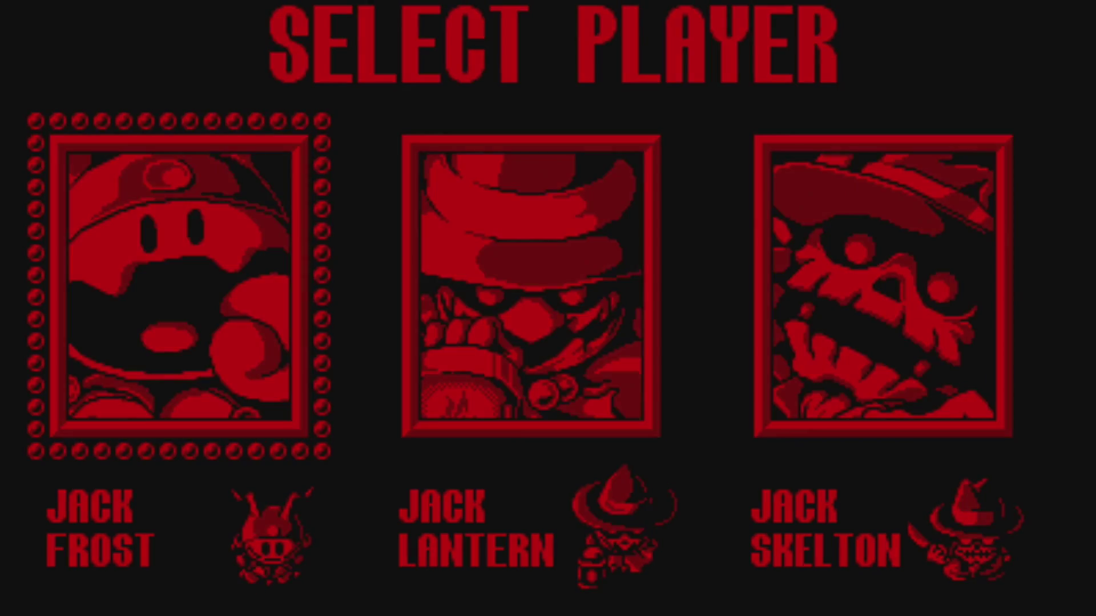
key(Return)
Test the gameplay by guiding Jack Frost through floor 1, collecting the keys and heading for the exit
key(Down)
key(Right)
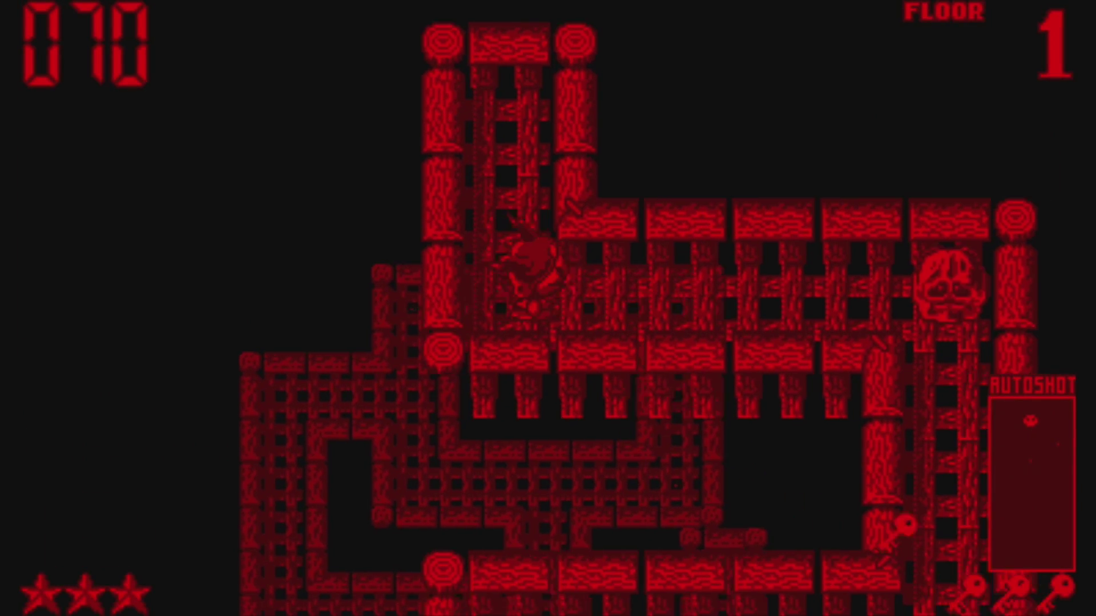
key(Down)
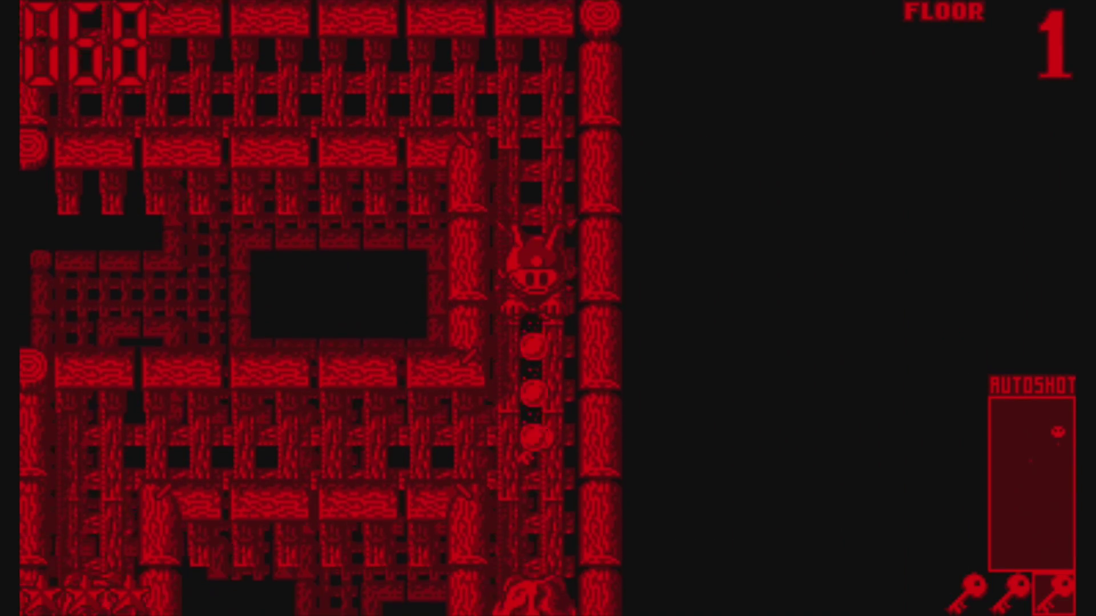
key(Left)
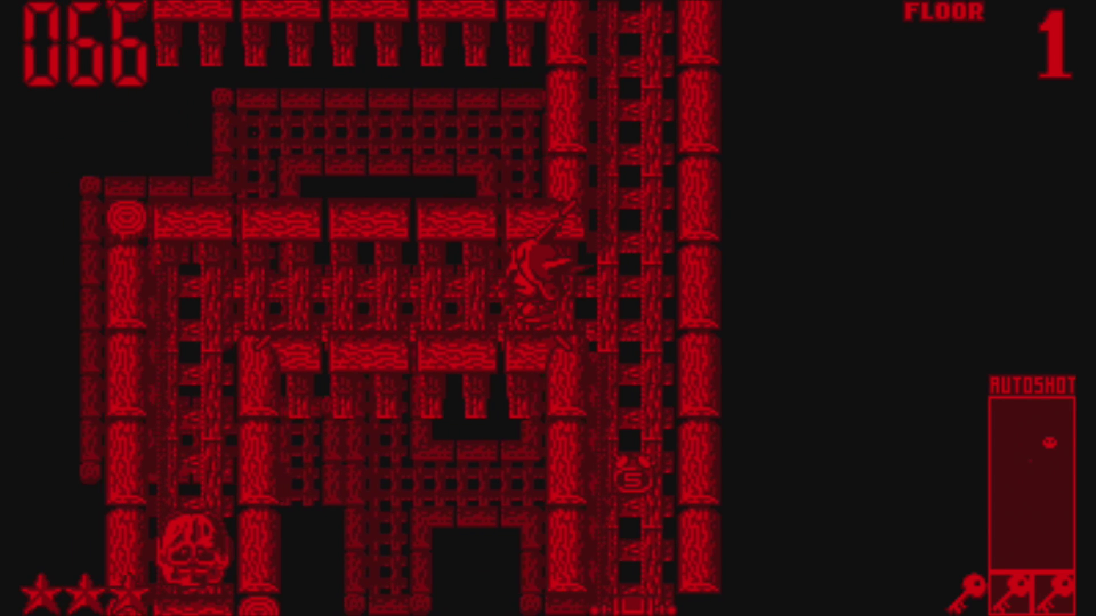
key(Down)
key(Down)
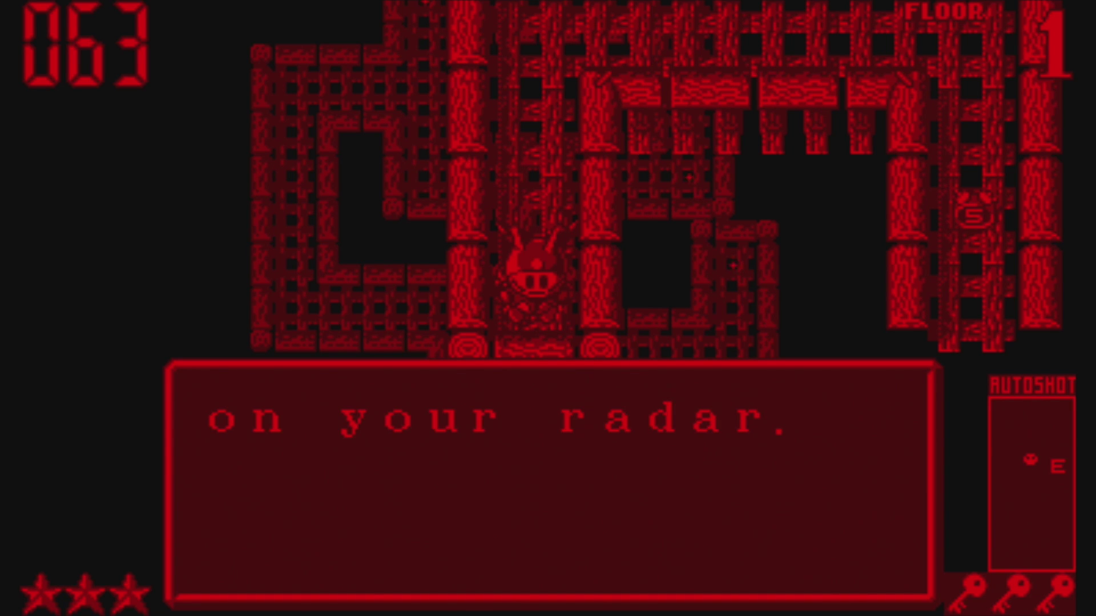
key(z)
key(Up)
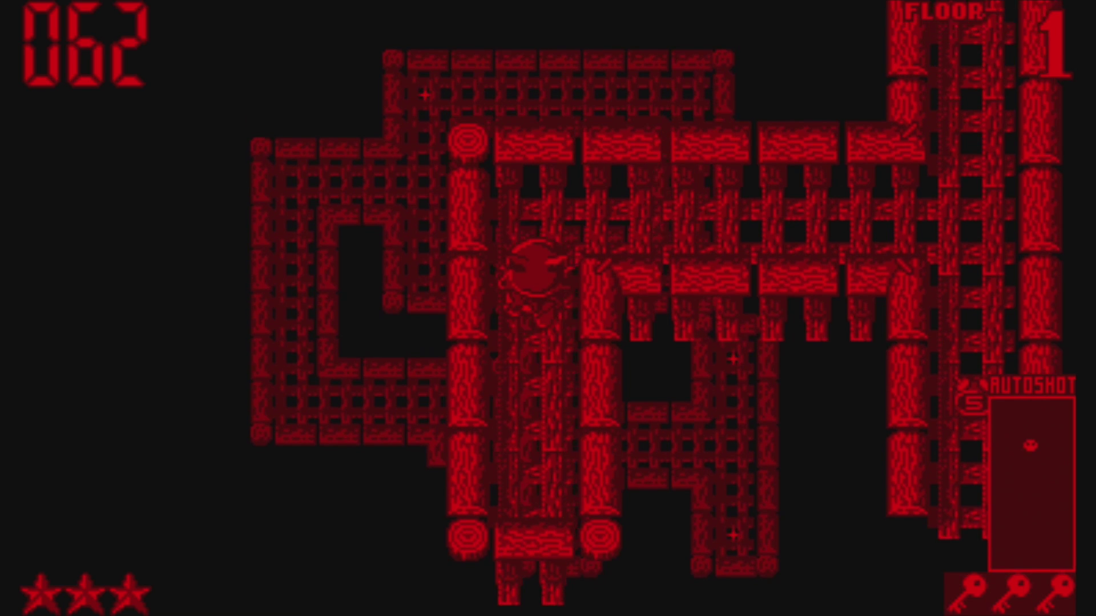
key(Right)
key(Down)
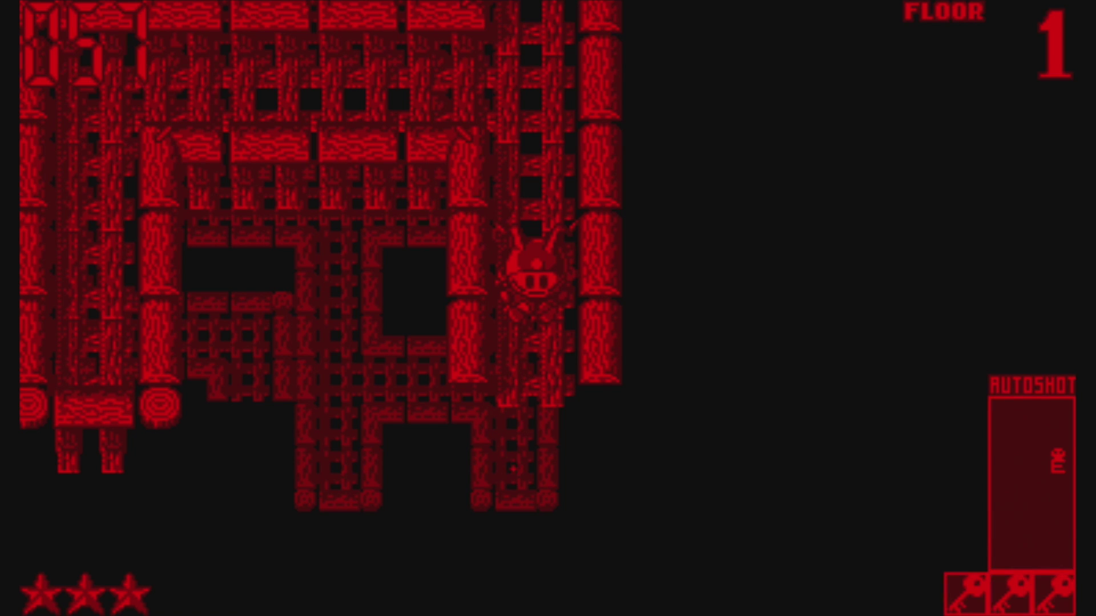
Set the Palette core option for the running game to black & white in RetroArch
key(F1)
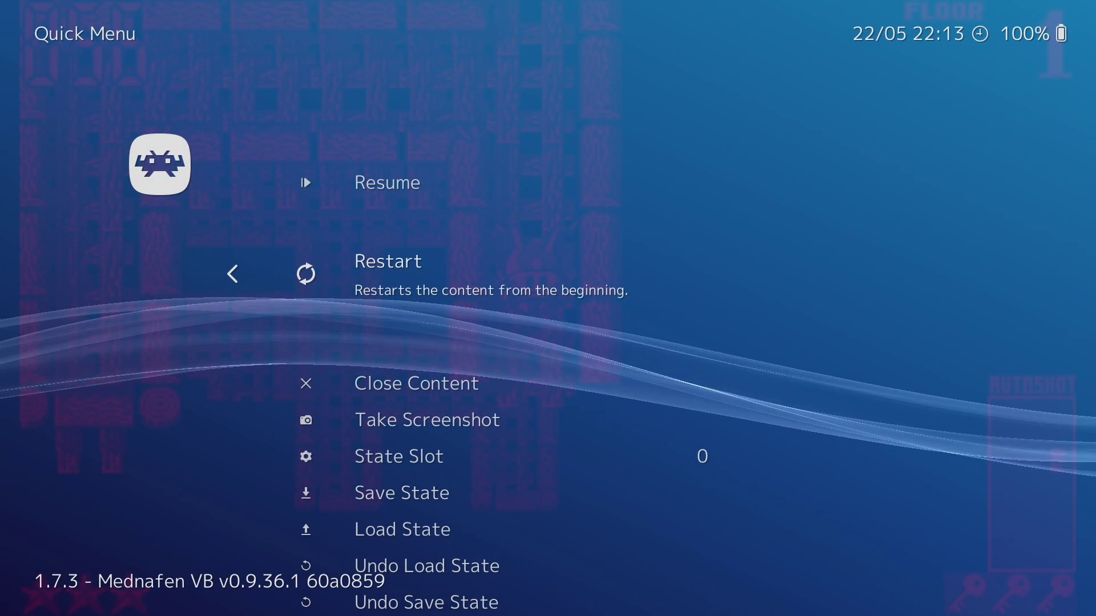
key(Down)
key(Down)
key(Down)
key(Down)
key(Down)
key(Down)
key(Down)
key(Down)
key(Down)
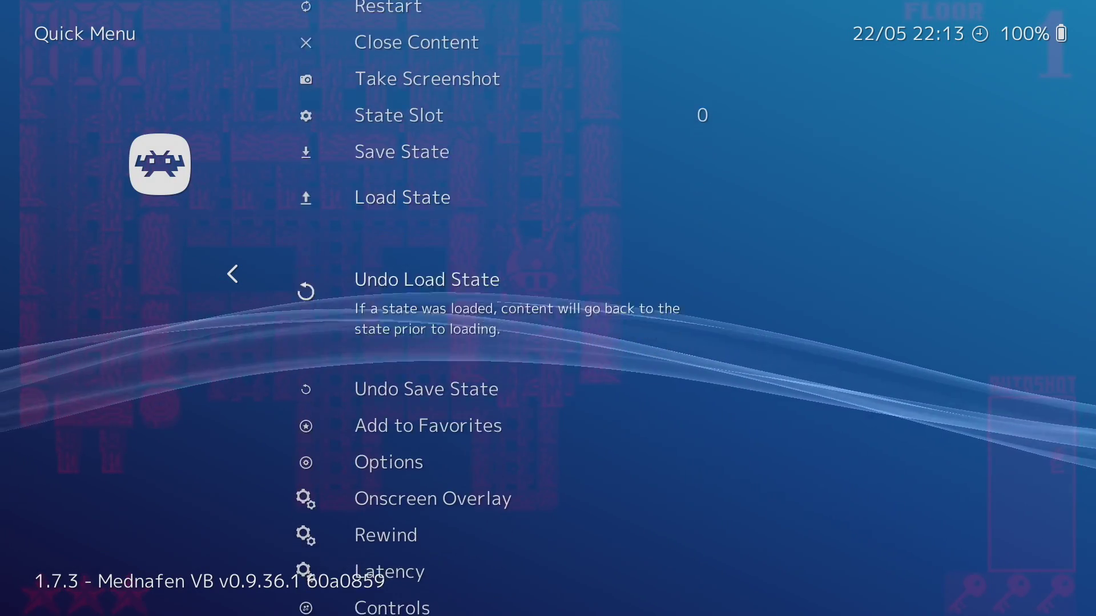
key(Return)
key(Down)
key(Down)
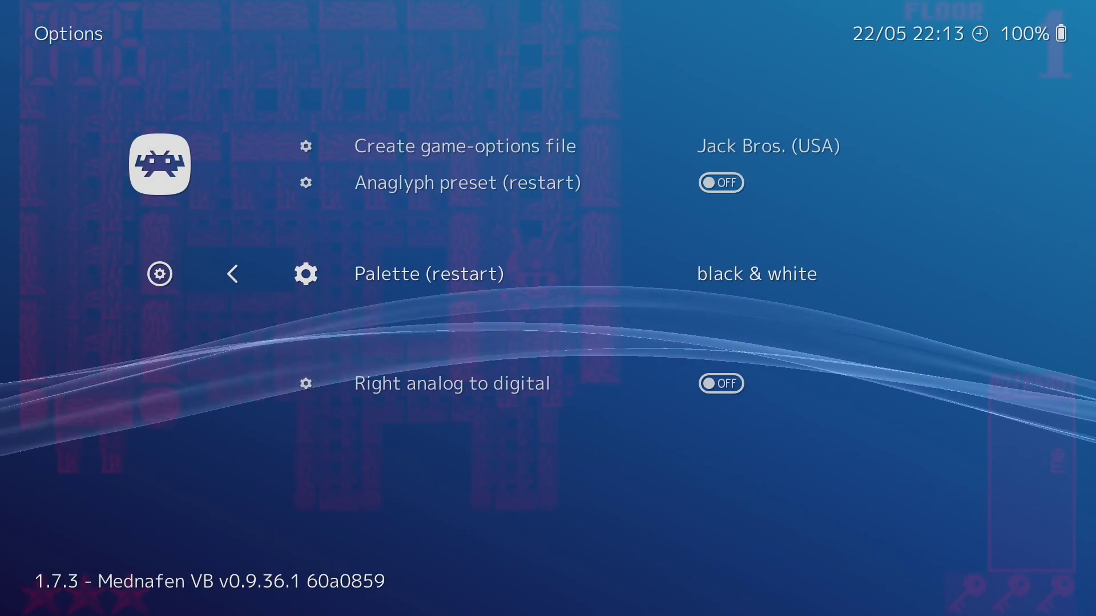
key(Left)
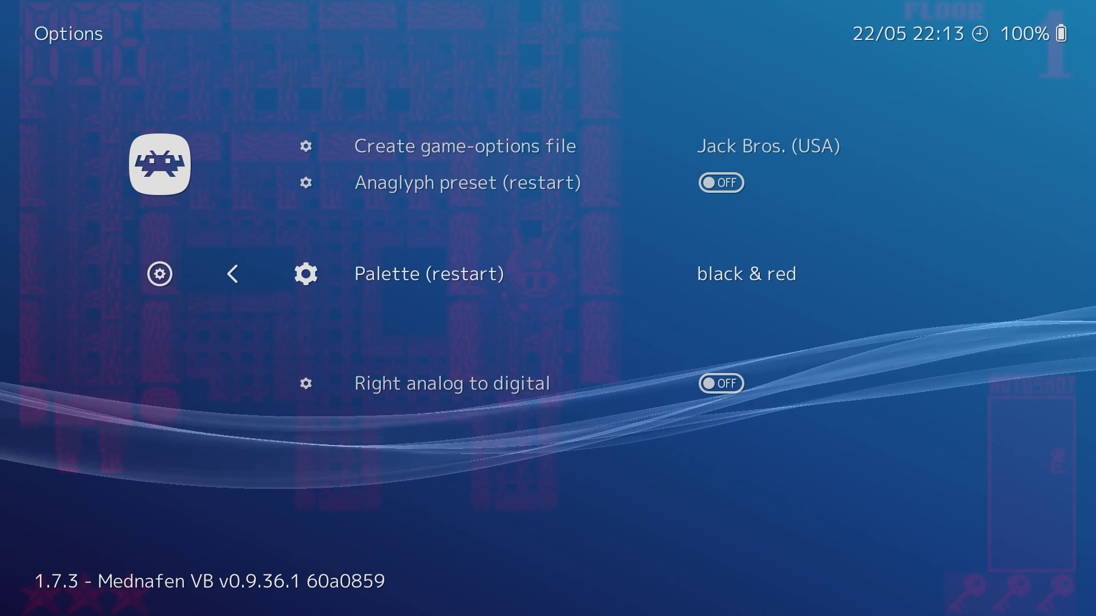
key(Right)
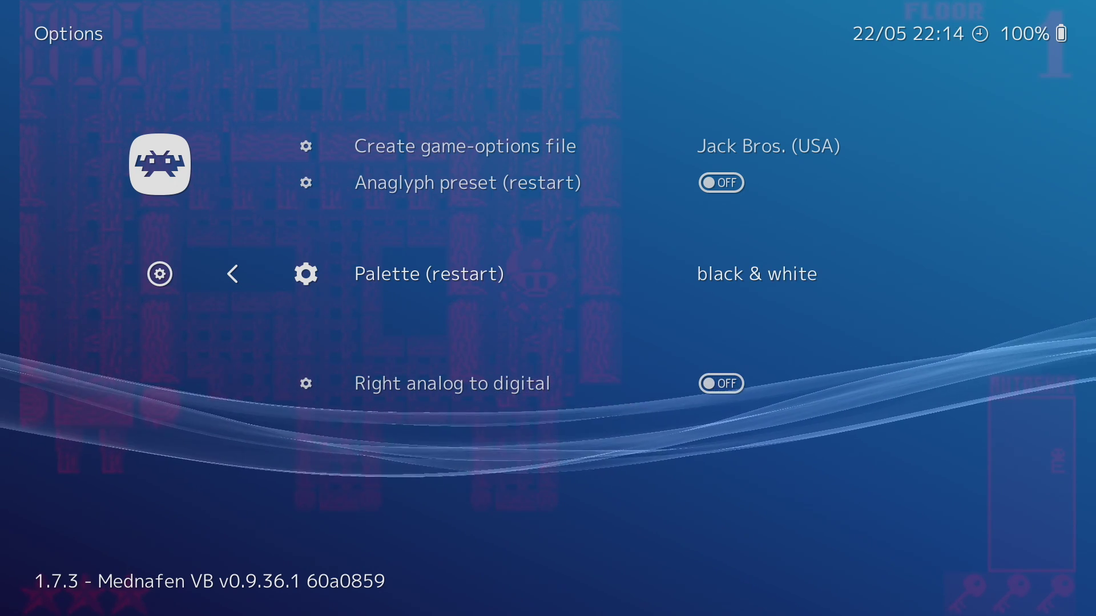
Leave the core options and close the running Jack Bros. content to return to LaunchBox
key(BackSpace)
key(Up)
key(Up)
key(Up)
key(Up)
key(Up)
key(Up)
key(Up)
key(Up)
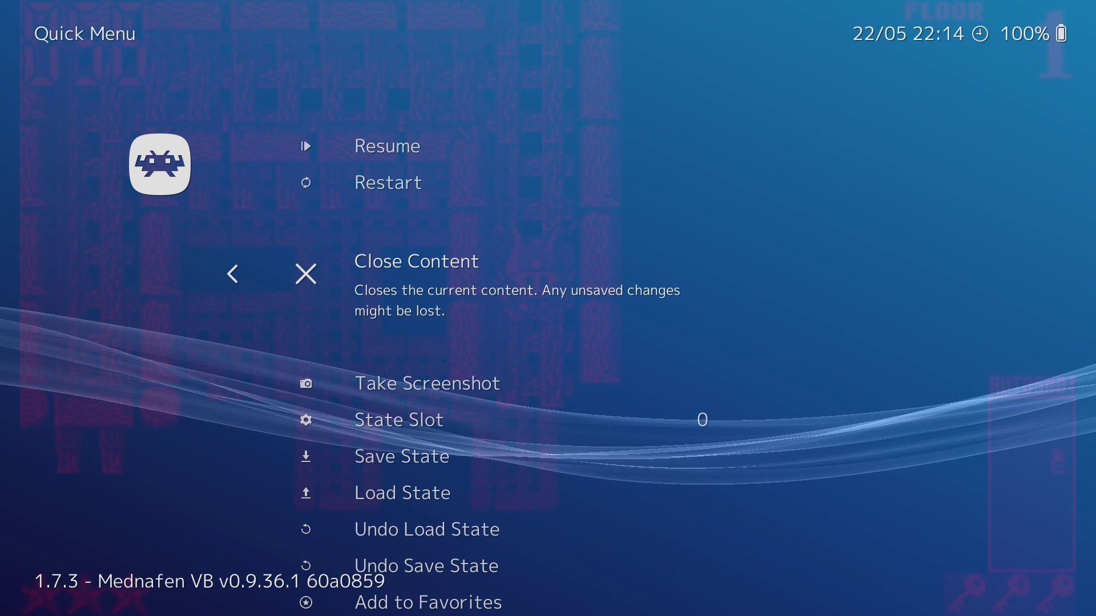
key(Return)
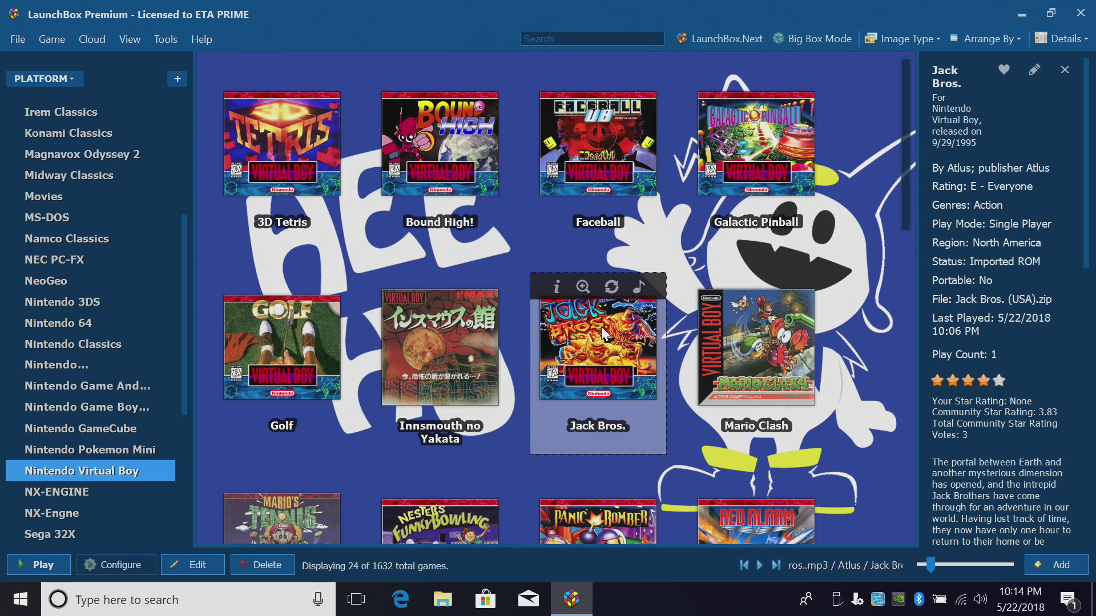
Relaunch Jack Bros. to check the new palette on the title screen, and exit the game
double_click(603, 333)
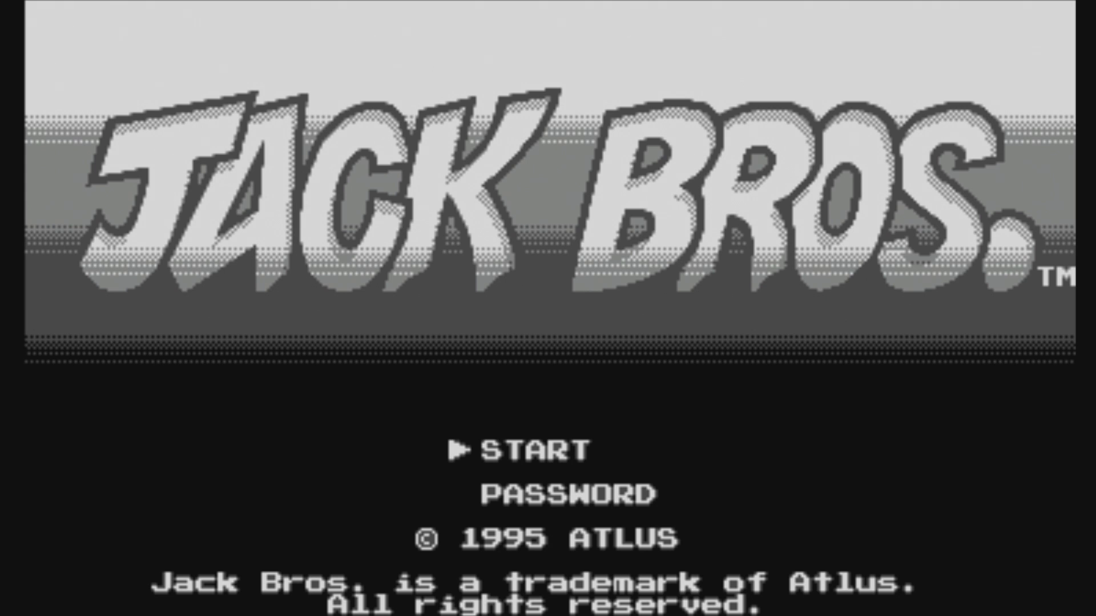
key(Escape)
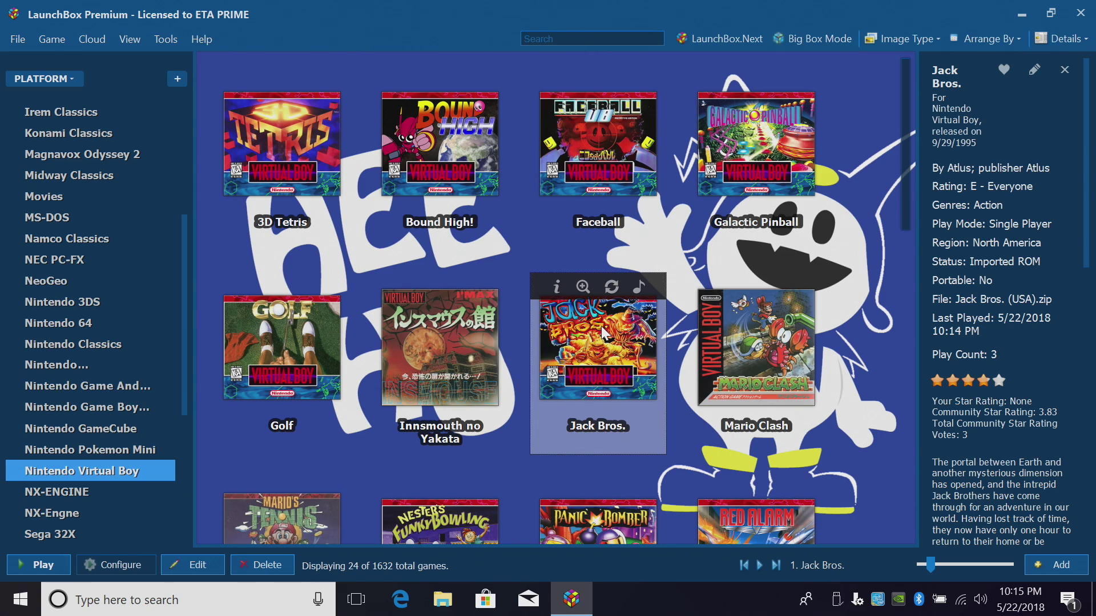